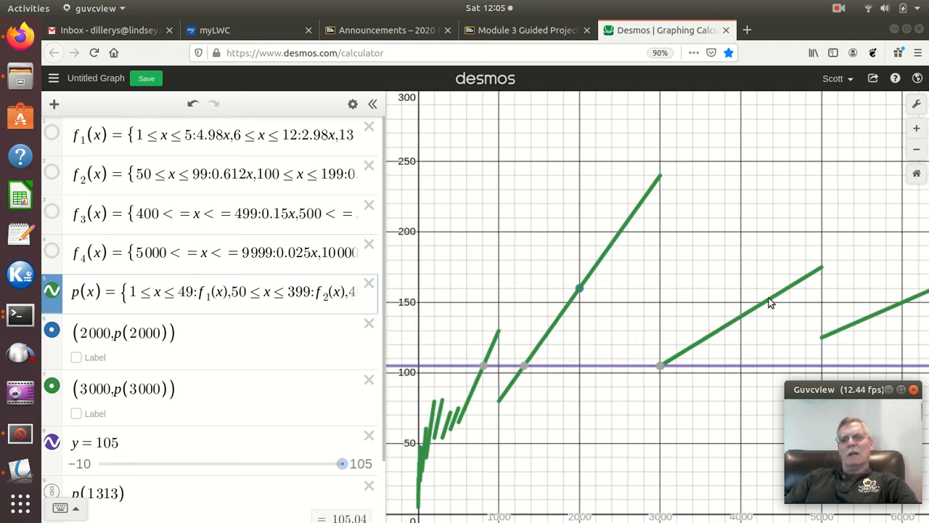
Step: Delete the points (2000,p(2000)) and (3000,p(3000)), the line y=105 and the p(1313) evaluation from the expression list
{"action": "mouse_move", "coordinate": [661, 370]}
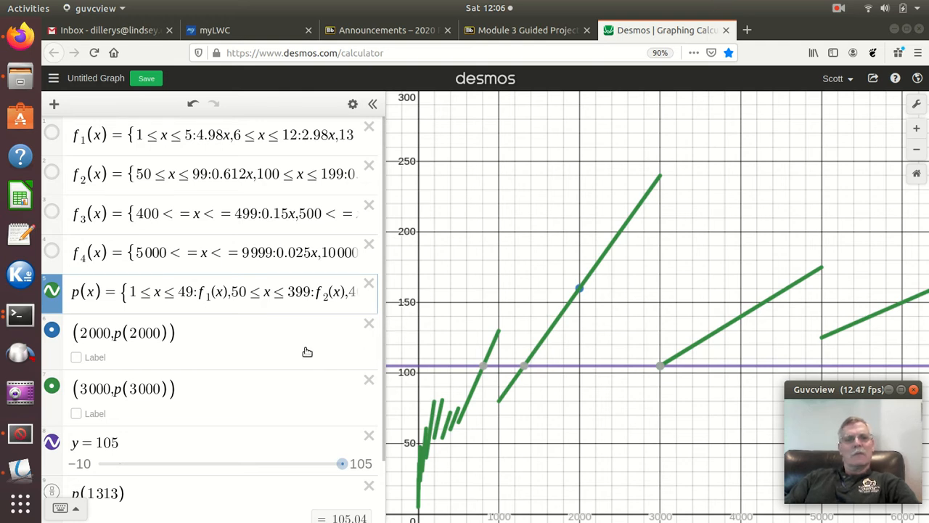
{"action": "scroll", "coordinate": [284, 355], "scroll_direction": "down", "scroll_amount": 2}
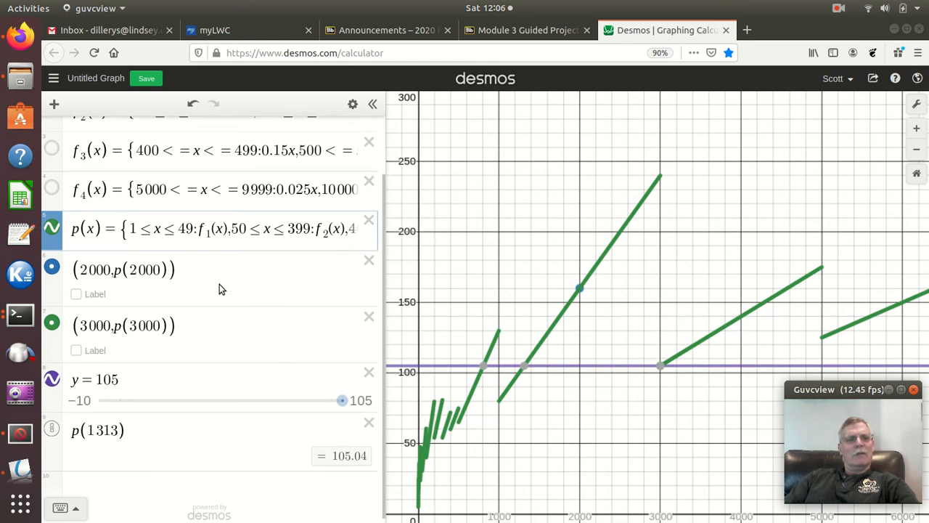
{"action": "left_click", "coordinate": [369, 261]}
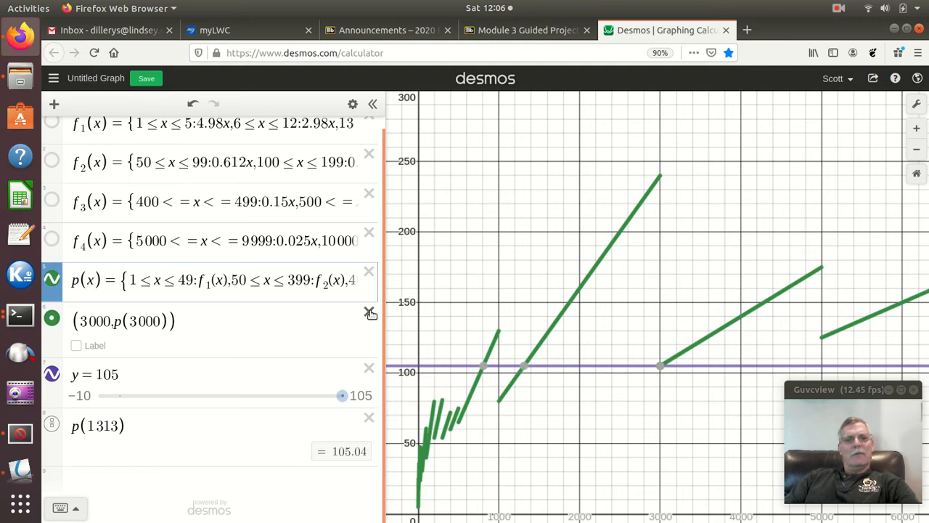
{"action": "left_click", "coordinate": [368, 314]}
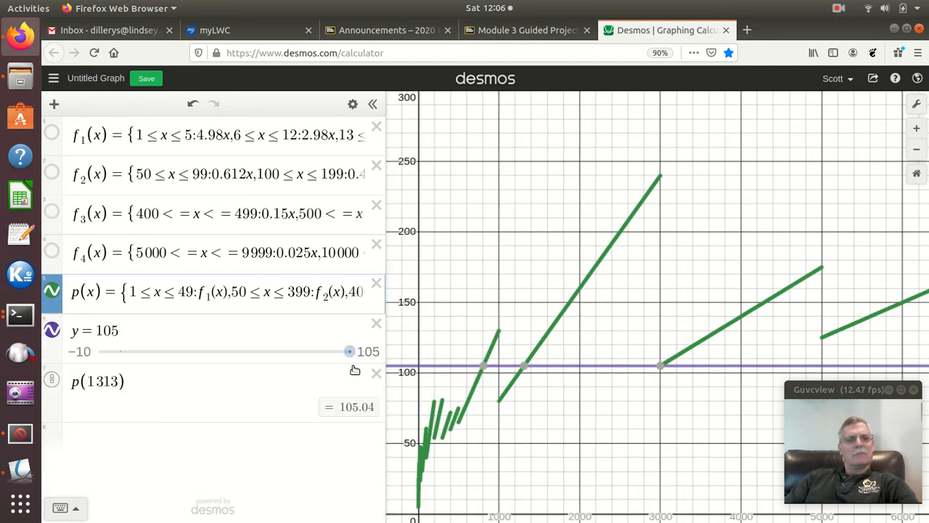
{"action": "left_click", "coordinate": [376, 325]}
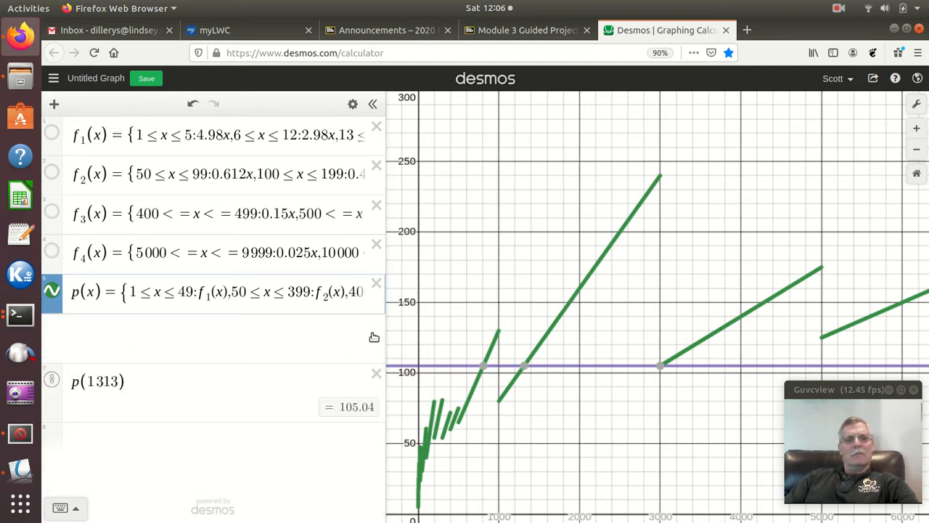
{"action": "left_click", "coordinate": [376, 325]}
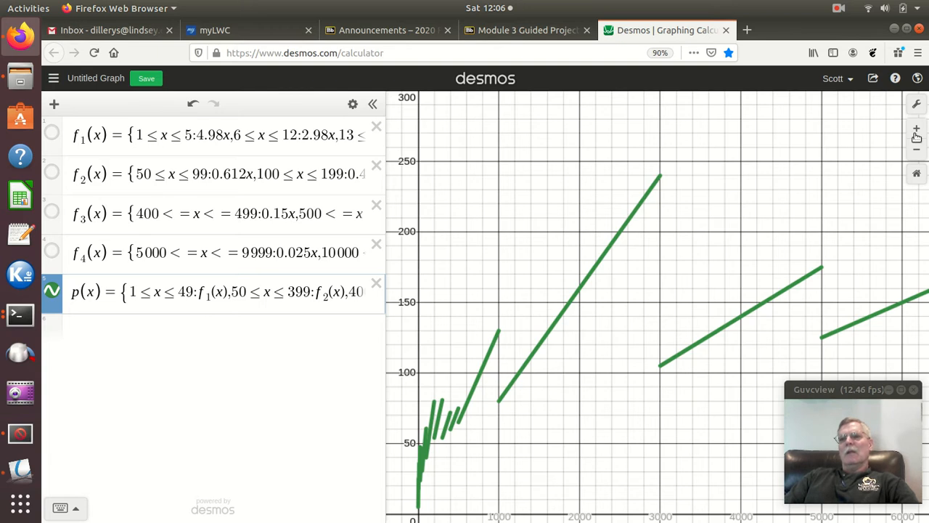
Step: Set the upper x-axis limit of the graph to 55000
{"action": "left_click", "coordinate": [918, 106]}
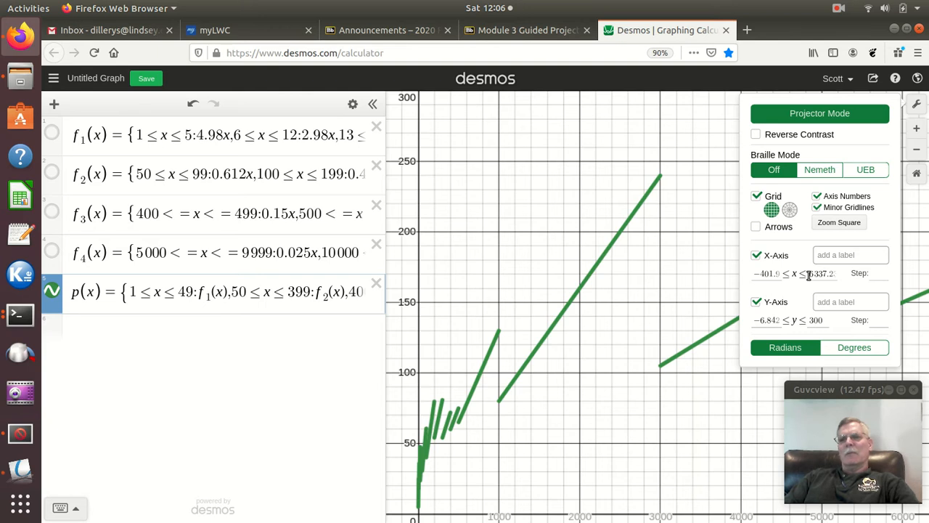
{"action": "left_click_drag", "start_coordinate": [812, 274], "coordinate": [835, 270]}
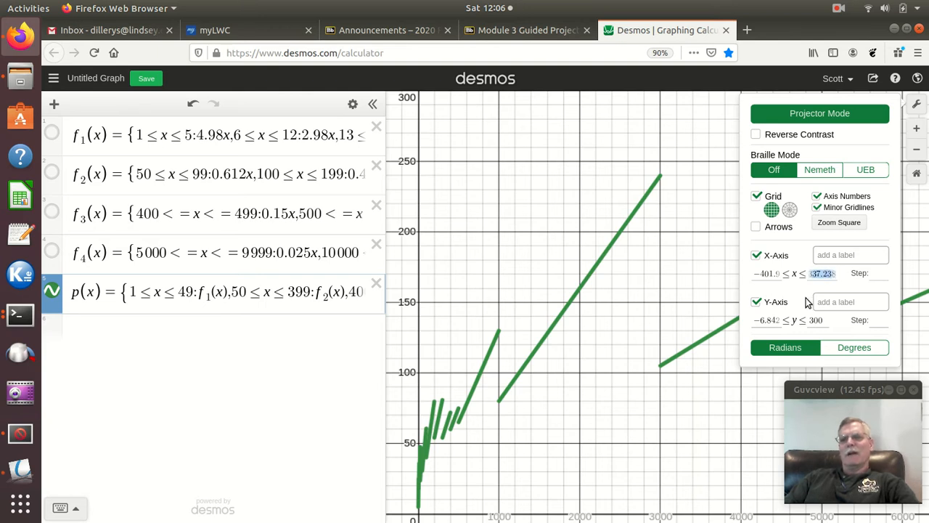
{"action": "type", "text": "55"}
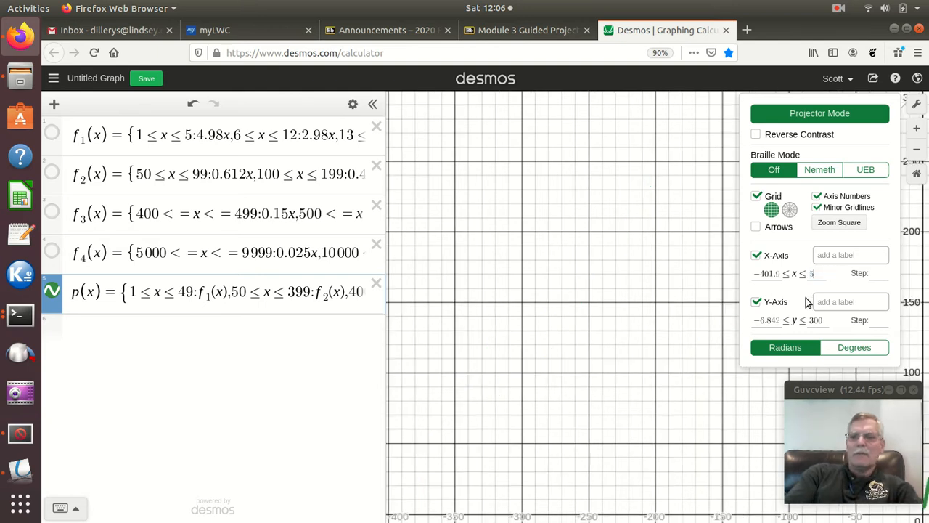
{"action": "type", "text": "000"}
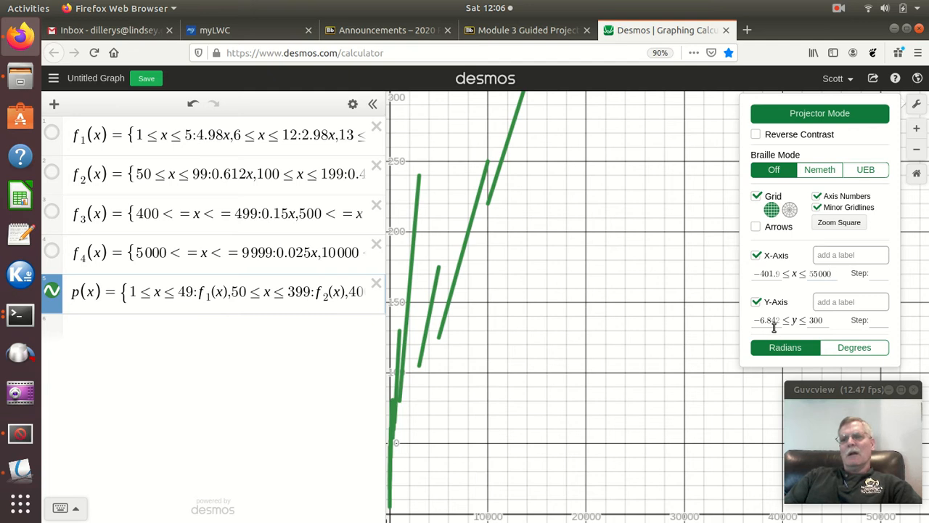
Step: Set the upper y-axis limit of the graph to 1100
{"action": "double_click", "coordinate": [814, 320]}
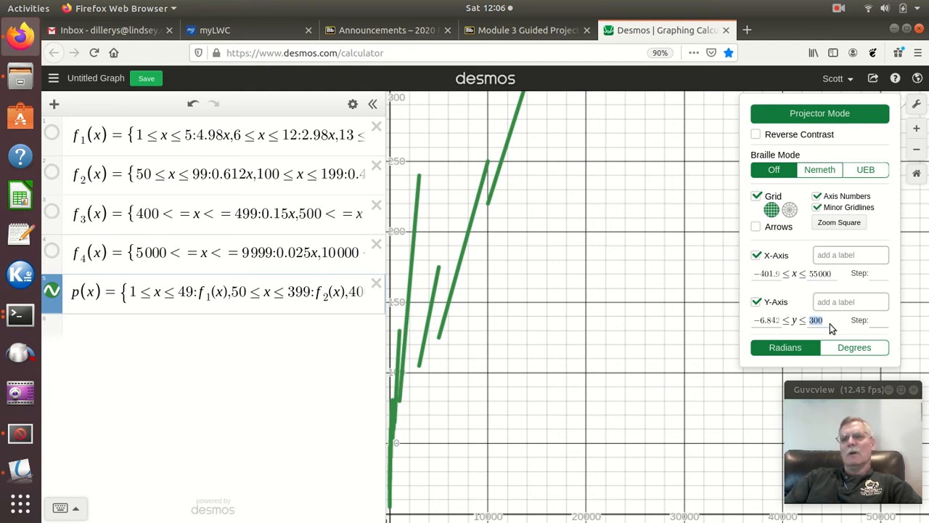
{"action": "type", "text": "111"}
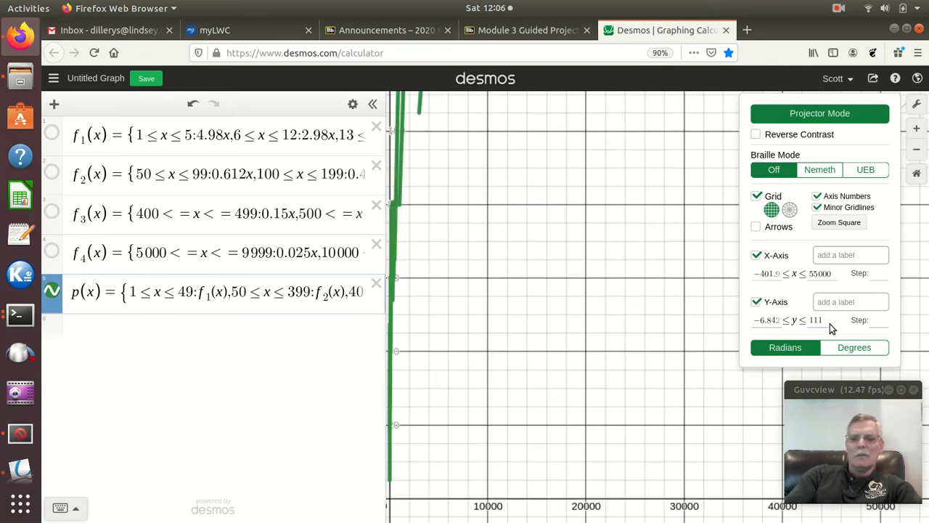
{"action": "key", "text": "BackSpace"}
{"action": "type", "text": "0"}
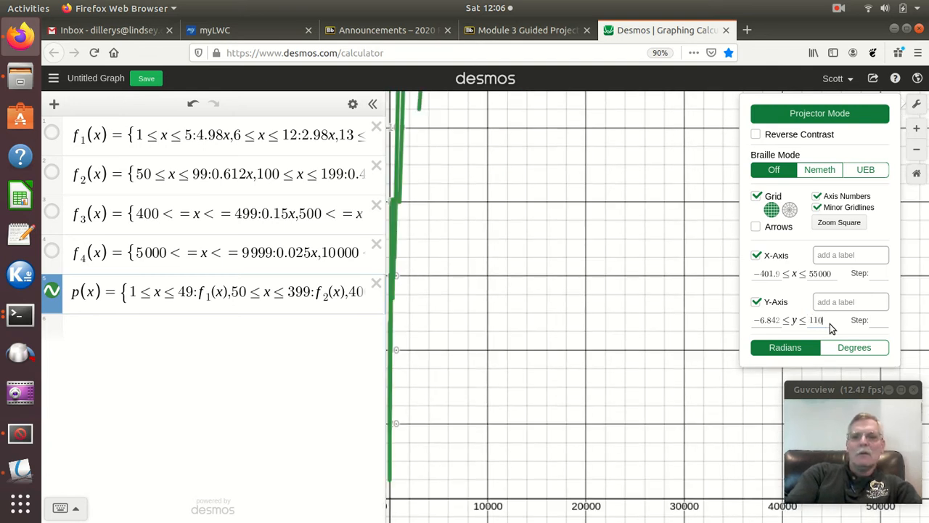
{"action": "type", "text": "0"}
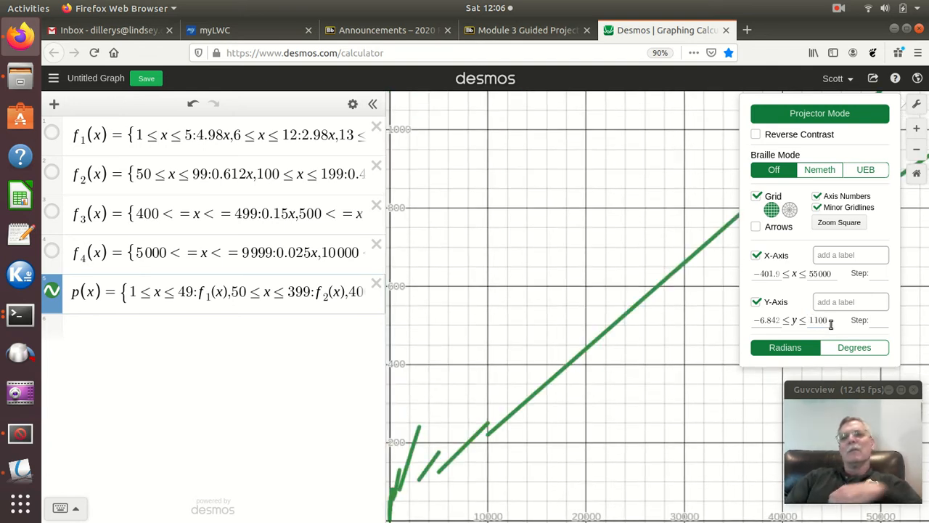
{"action": "left_click", "coordinate": [696, 185]}
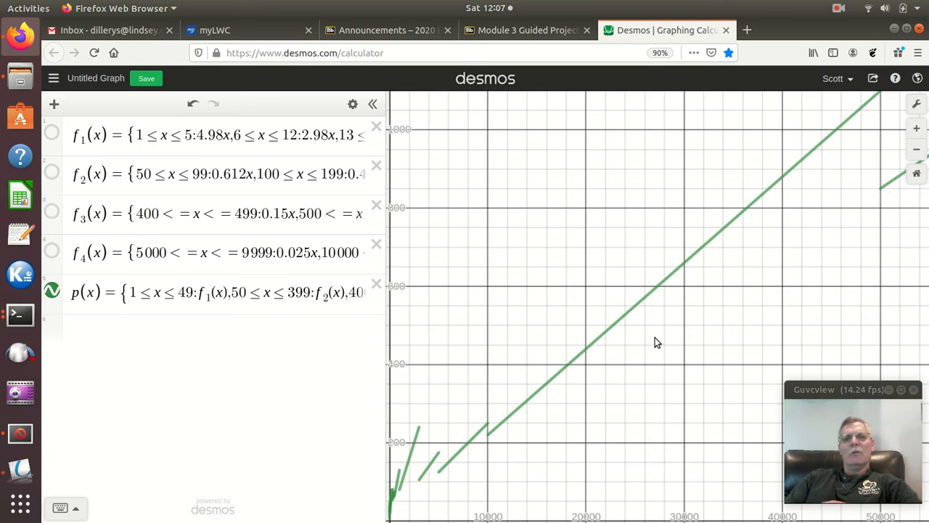
{"action": "scroll", "coordinate": [669, 318], "scroll_direction": "down", "scroll_amount": 2}
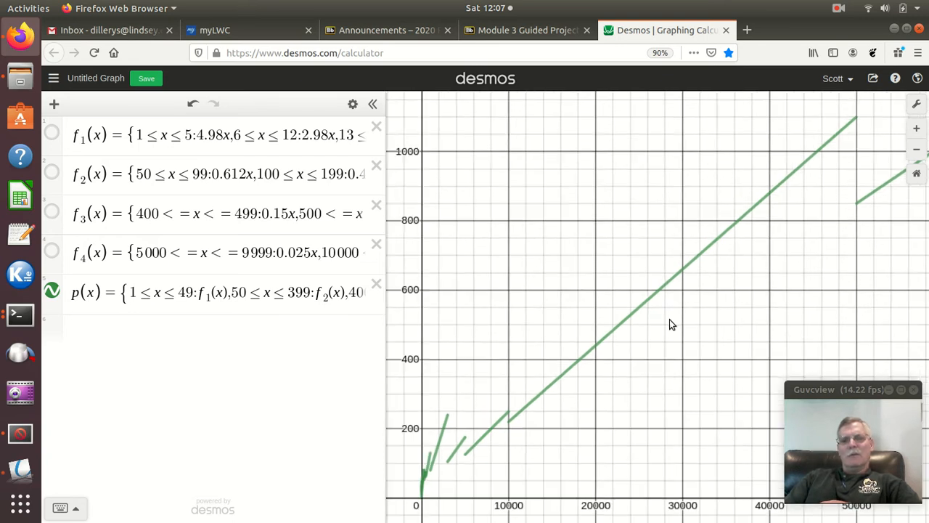
{"action": "mouse_move", "coordinate": [733, 289]}
{"action": "left_mouse_down"}
{"action": "mouse_move", "coordinate": [687, 313]}
{"action": "mouse_move", "coordinate": [728, 309]}
{"action": "mouse_move", "coordinate": [747, 282]}
{"action": "mouse_move", "coordinate": [734, 285]}
{"action": "left_mouse_up"}
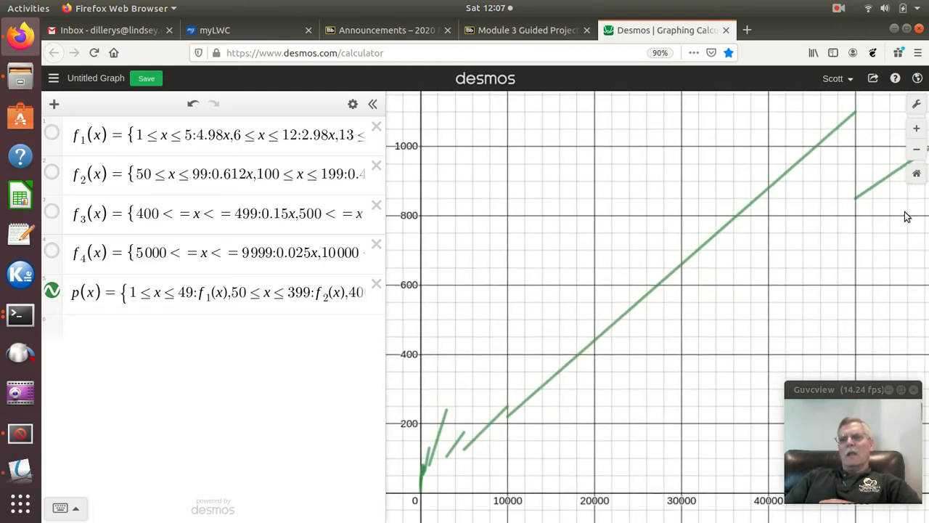
{"action": "left_click", "coordinate": [875, 190]}
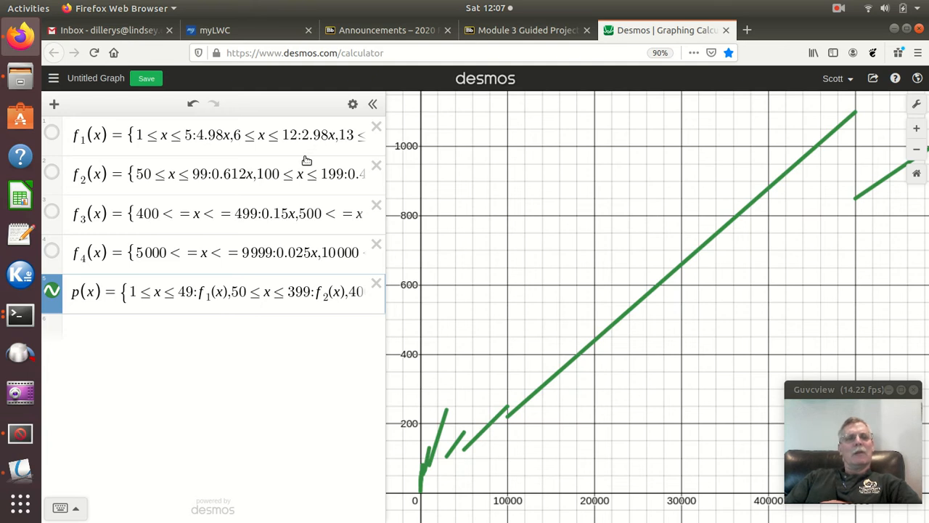
Step: Copy the f_1(x) definition into a new expression below p(x), widen the expression list and rename the copy g_1(x)
{"action": "left_click", "coordinate": [72, 137]}
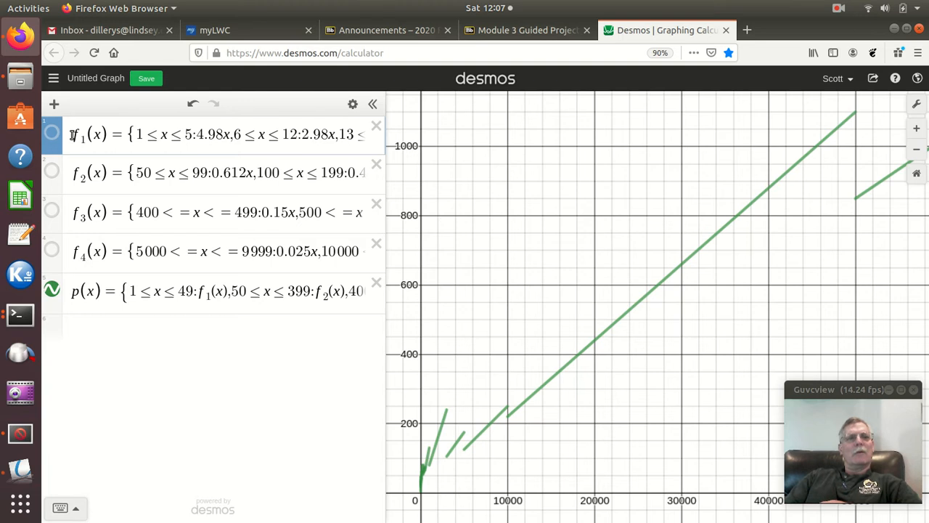
{"action": "left_click_drag", "start_coordinate": [74, 135], "coordinate": [545, 155]}
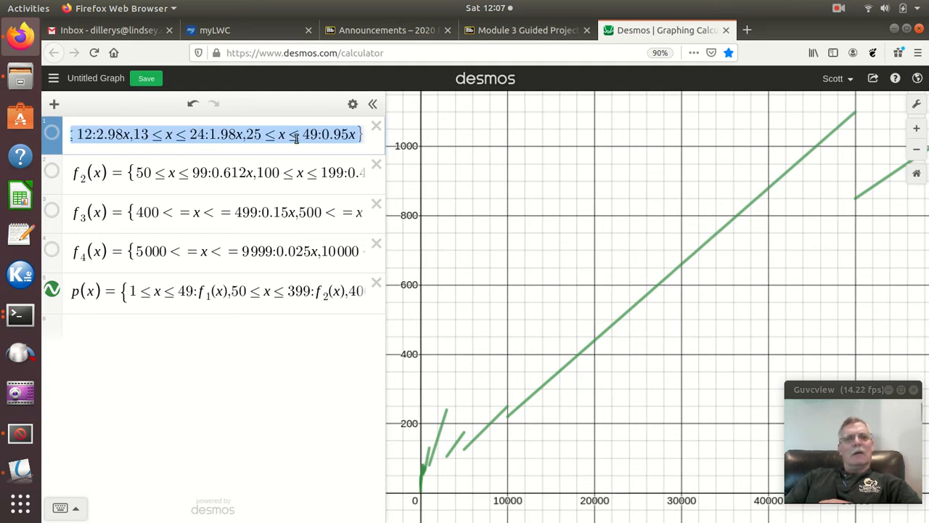
{"action": "left_click", "coordinate": [127, 331]}
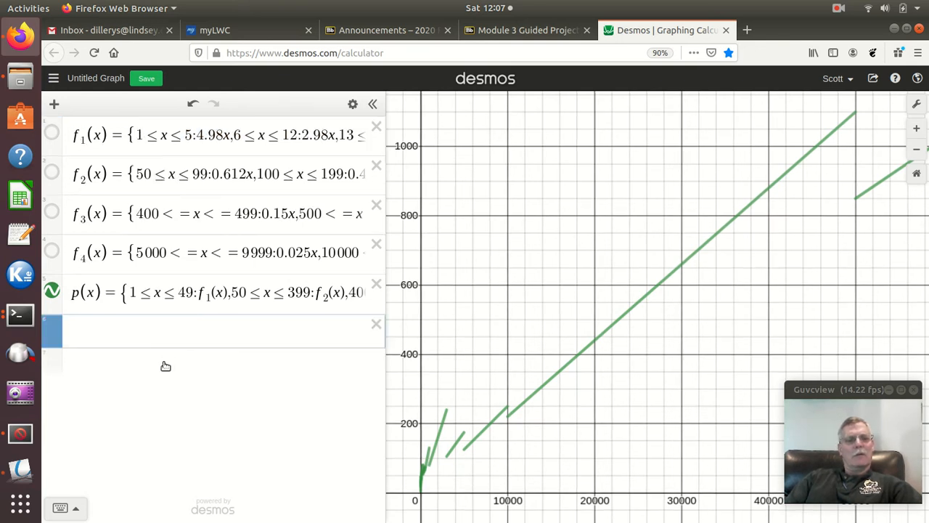
{"action": "key", "text": "ctrl+v"}
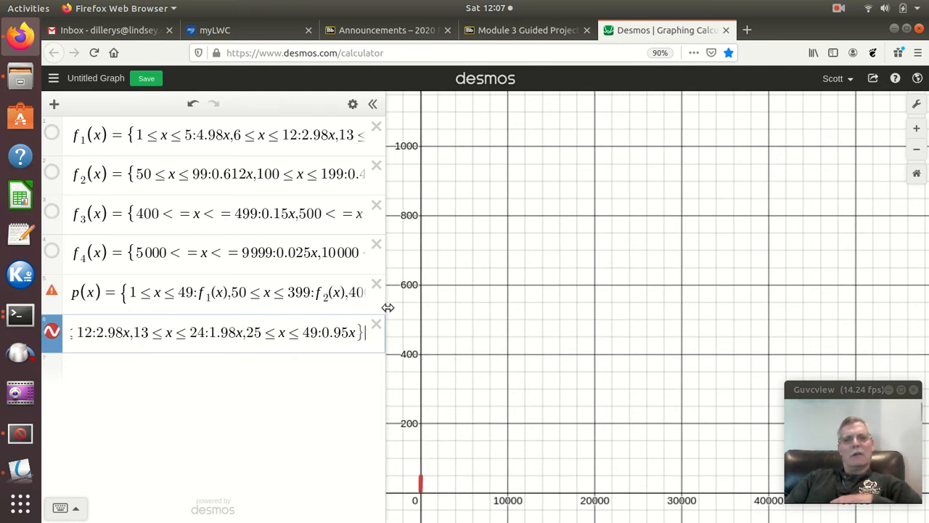
{"action": "left_click_drag", "start_coordinate": [387, 307], "coordinate": [668, 294]}
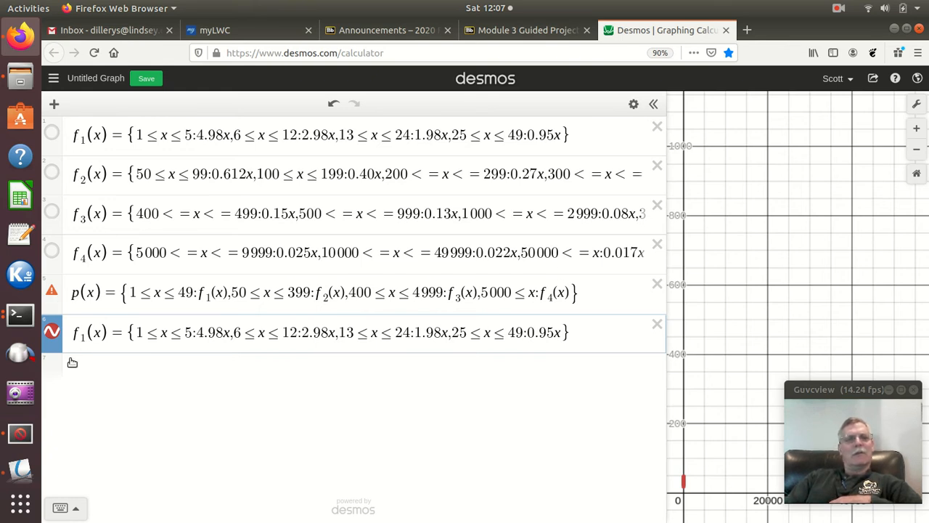
{"action": "double_click", "coordinate": [77, 333]}
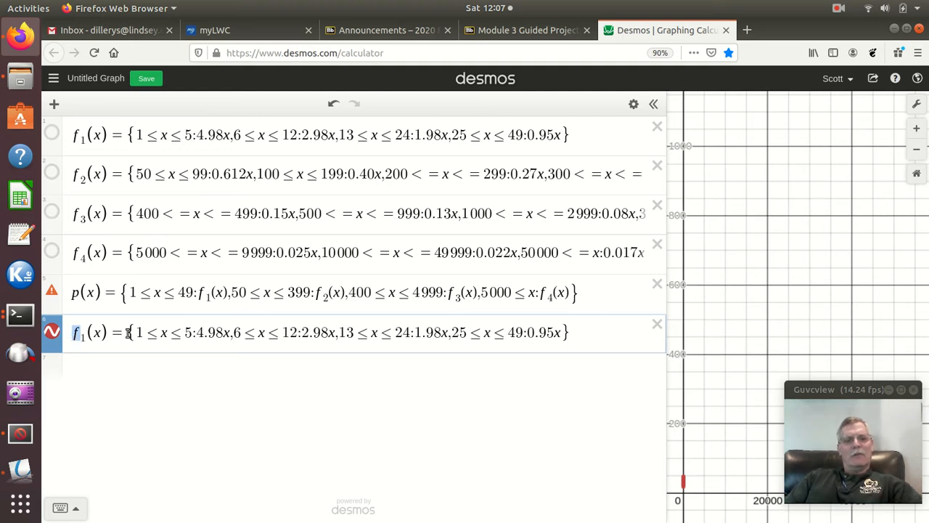
{"action": "type", "text": "g"}
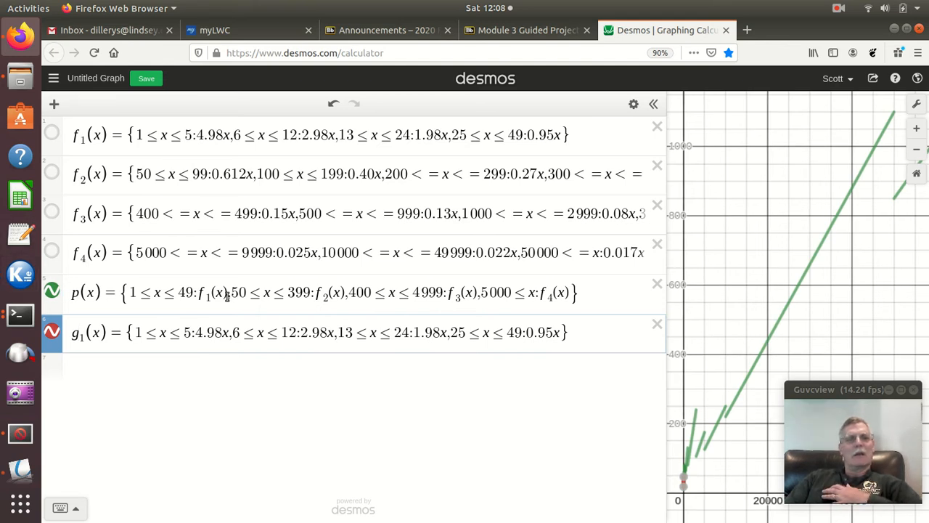
Step: Copy the f_2(x) definition into a new expression below g_1(x) and rename the copy g_2(x)
{"action": "left_click_drag", "start_coordinate": [73, 176], "coordinate": [721, 173]}
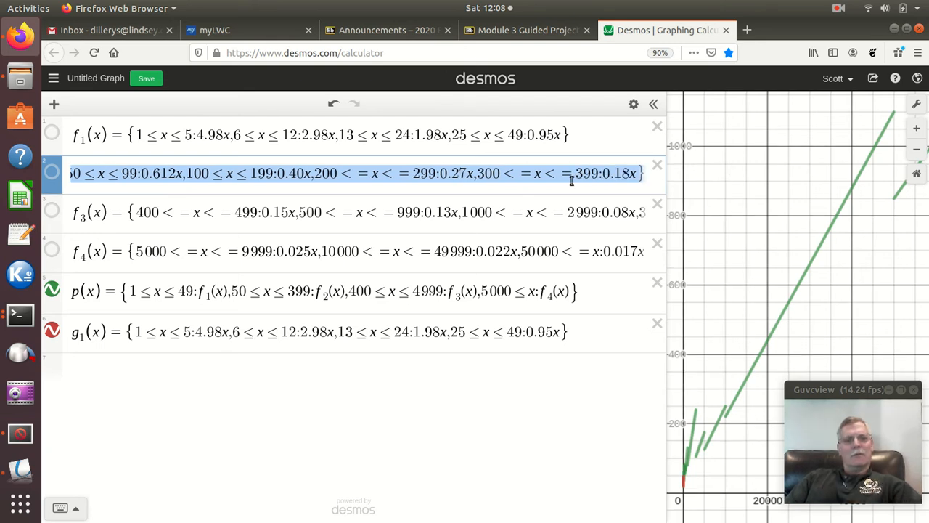
{"action": "left_click", "coordinate": [150, 366]}
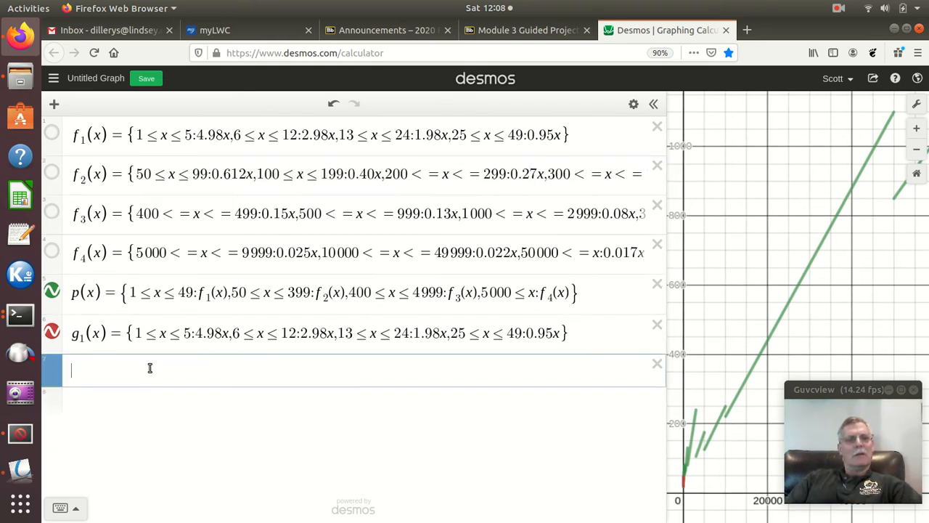
{"action": "type", "text": "f2(x)={50≤x≤99:0.612x,100≤x≤199:0.40x,200<=x<=299:0.27x,300<=x<=399:0.18x}"}
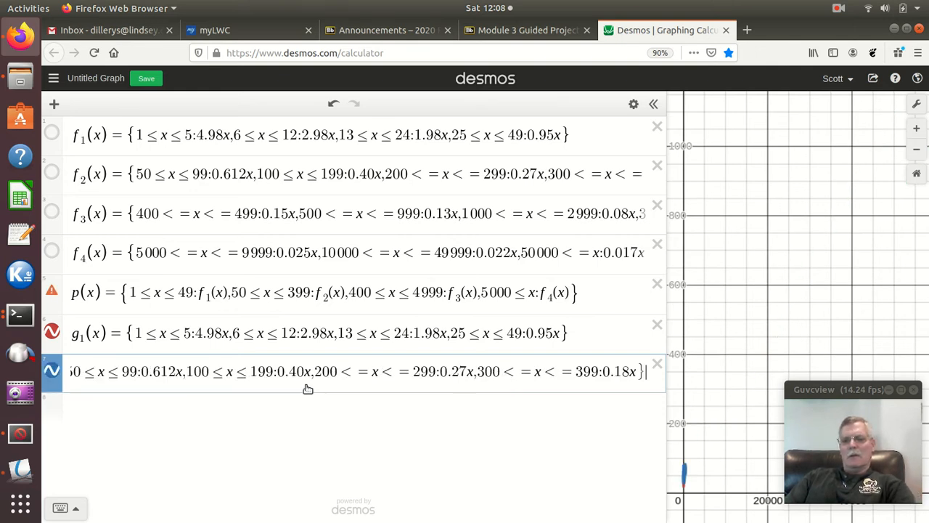
{"action": "key", "text": "Left"}
{"action": "key", "text": "Left"}
{"action": "key", "text": "Left"}
{"action": "key", "text": "Left"}
{"action": "key", "text": "Left"}
{"action": "key", "text": "Left"}
{"action": "key", "text": "Left"}
{"action": "key", "text": "Left"}
{"action": "key", "text": "Left"}
{"action": "key", "text": "Left"}
{"action": "key", "text": "Left"}
{"action": "key", "text": "Left"}
{"action": "key", "text": "Left"}
{"action": "key", "text": "Left"}
{"action": "key", "text": "Left"}
{"action": "key", "text": "Left"}
{"action": "key", "text": "Left"}
{"action": "key", "text": "Left"}
{"action": "key", "text": "Left"}
{"action": "key", "text": "Left"}
{"action": "key", "text": "Left"}
{"action": "key", "text": "Left"}
{"action": "key", "text": "Left"}
{"action": "key", "text": "Left"}
{"action": "key", "text": "Left"}
{"action": "key", "text": "Left"}
{"action": "key", "text": "Left"}
{"action": "key", "text": "Left"}
{"action": "key", "text": "Left"}
{"action": "key", "text": "Left"}
{"action": "key", "text": "Left"}
{"action": "key", "text": "Left"}
{"action": "key", "text": "Left"}
{"action": "key", "text": "Left"}
{"action": "key", "text": "Left"}
{"action": "key", "text": "Left"}
{"action": "key", "text": "Left"}
{"action": "key", "text": "Left"}
{"action": "key", "text": "Left"}
{"action": "key", "text": "Left"}
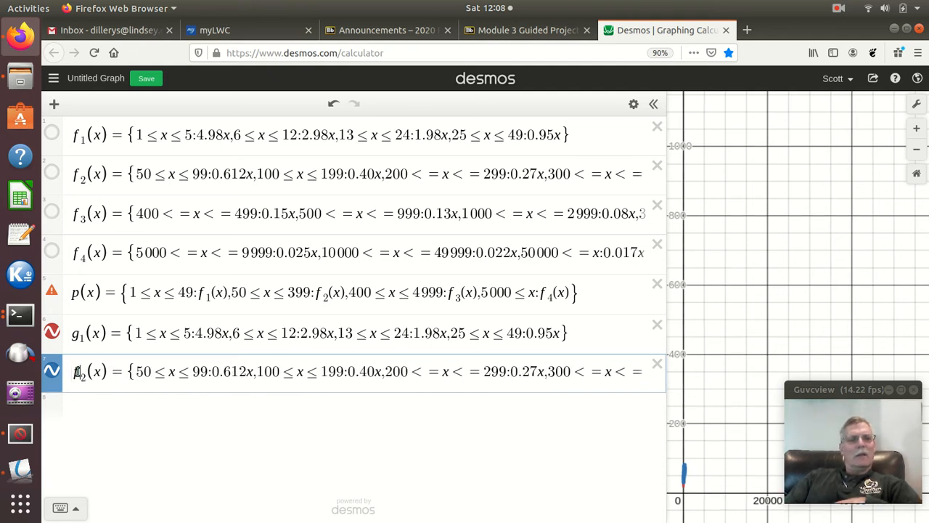
{"action": "left_click_drag", "start_coordinate": [72, 373], "coordinate": [84, 372]}
{"action": "type", "text": "g"}
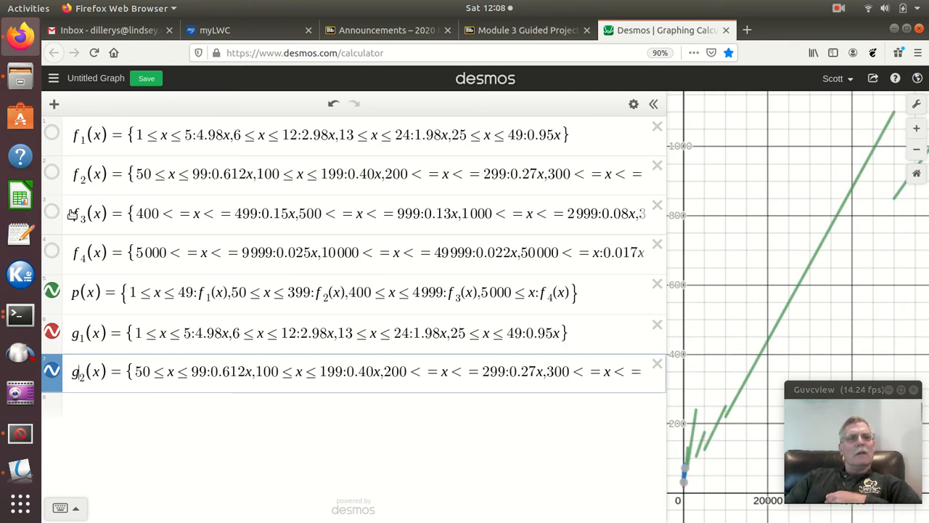
Step: Copy the f_3(x) definition into a new expression below g_2(x) and rename the copy g_3(x)
{"action": "left_click_drag", "start_coordinate": [74, 213], "coordinate": [677, 223]}
{"action": "key", "text": "ctrl+c"}
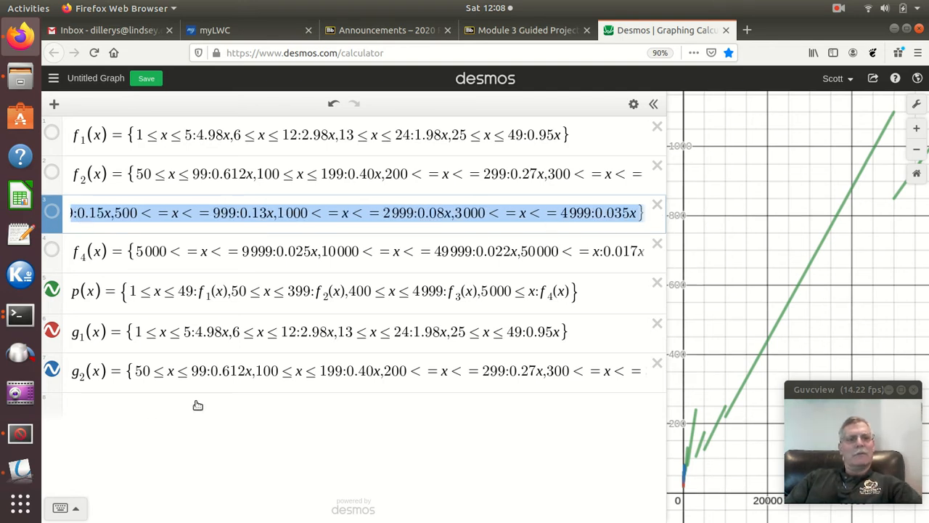
{"action": "left_click", "coordinate": [140, 410]}
{"action": "key", "text": "ctrl+v"}
{"action": "left_click", "coordinate": [155, 412]}
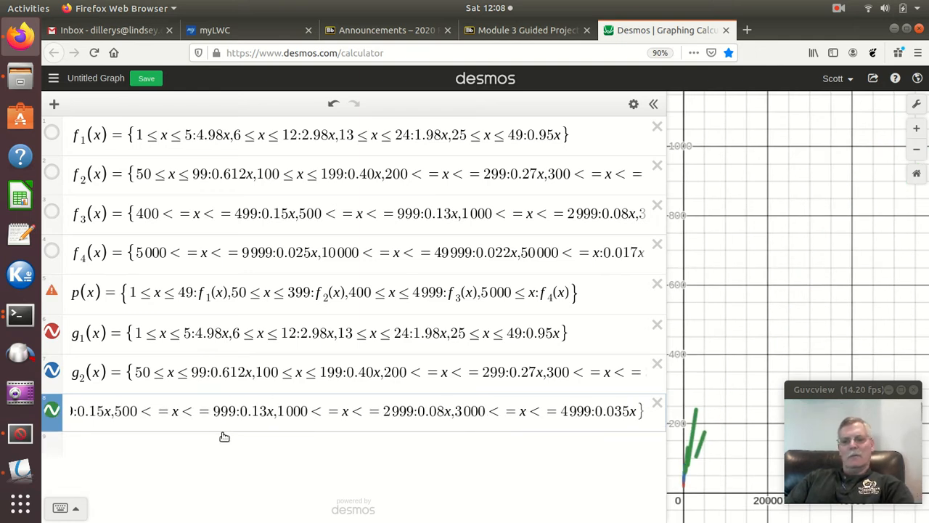
{"action": "key", "text": "Left"}
{"action": "key", "text": "Left"}
{"action": "key", "text": "Left"}
{"action": "key", "text": "Left"}
{"action": "key", "text": "Left"}
{"action": "key", "text": "Left"}
{"action": "key", "text": "Left"}
{"action": "key", "text": "Left"}
{"action": "key", "text": "Left"}
{"action": "key", "text": "Left"}
{"action": "key", "text": "Left"}
{"action": "key", "text": "Left"}
{"action": "key", "text": "Left"}
{"action": "key", "text": "Left"}
{"action": "key", "text": "Left"}
{"action": "key", "text": "Left"}
{"action": "key", "text": "Left"}
{"action": "key", "text": "Left"}
{"action": "key", "text": "Left"}
{"action": "key", "text": "Left"}
{"action": "key", "text": "Left"}
{"action": "key", "text": "Left"}
{"action": "key", "text": "Left"}
{"action": "key", "text": "Left"}
{"action": "key", "text": "Left"}
{"action": "key", "text": "Left"}
{"action": "key", "text": "Left"}
{"action": "key", "text": "Delete"}
{"action": "type", "text": "g"}
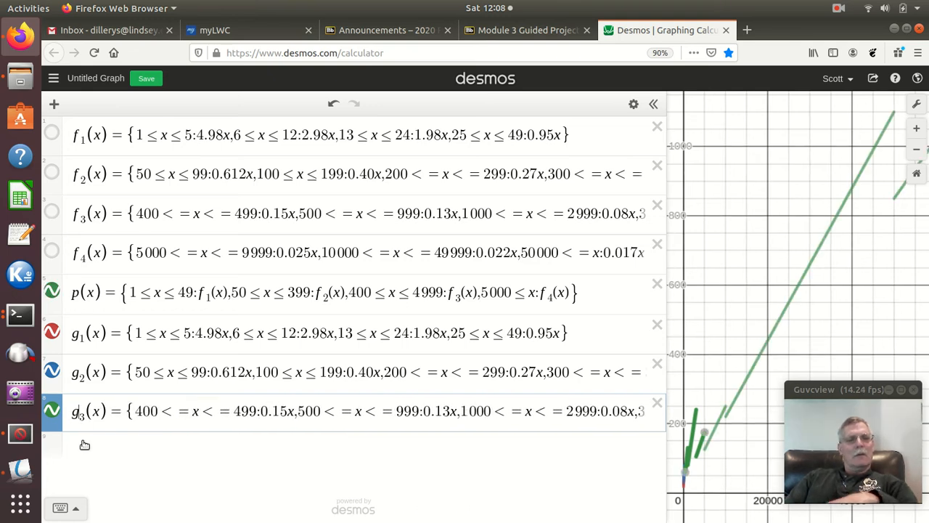
Step: Copy the f_4(x) definition into a new expression below g_3(x) and rename the copy g_4(x)
{"action": "key", "text": "Return"}
{"action": "left_click_drag", "start_coordinate": [72, 259], "coordinate": [682, 261]}
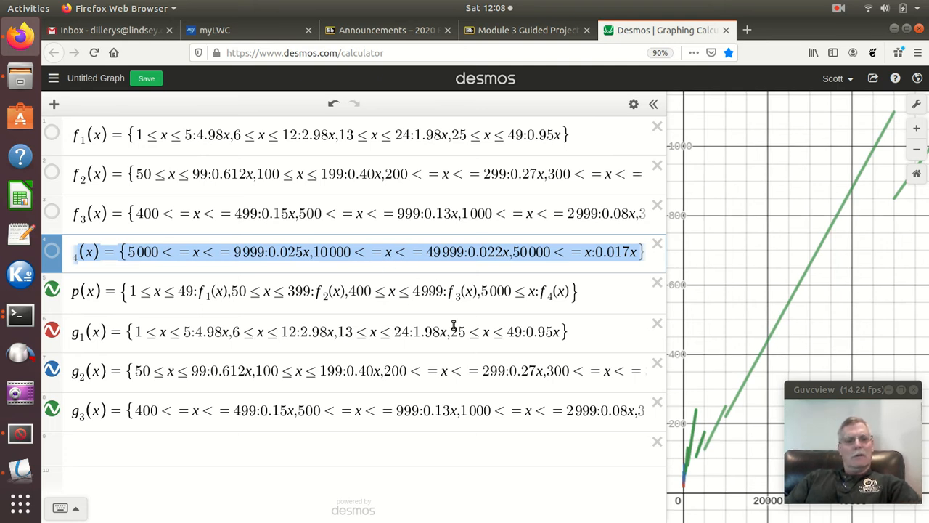
{"action": "left_click", "coordinate": [99, 447]}
{"action": "type", "text": "(x) = {5000 < = x < = 9999:0.025x,10000 < = x < = 49999:0.022x,50000 < = x:0.017x}"}
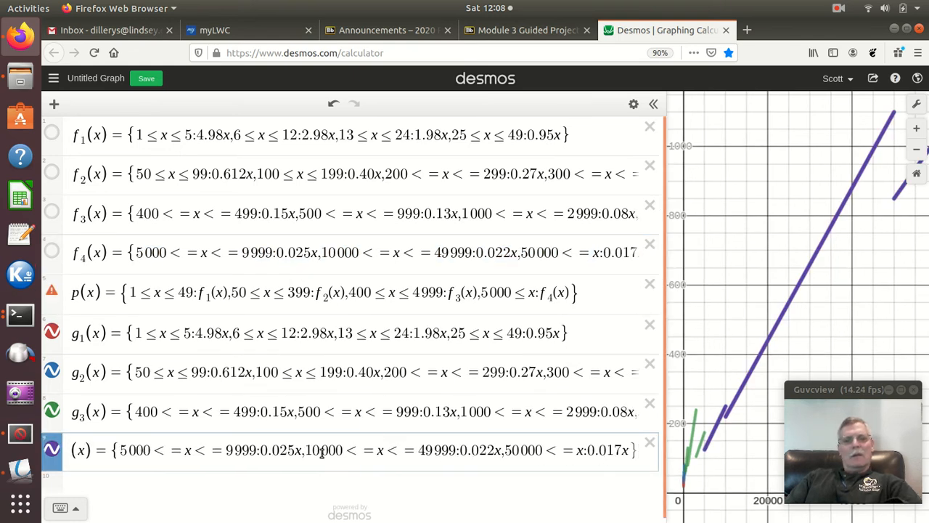
{"action": "left_click_drag", "start_coordinate": [145, 450], "coordinate": [268, 452]}
{"action": "left_click_drag", "start_coordinate": [356, 465], "coordinate": [382, 454]}
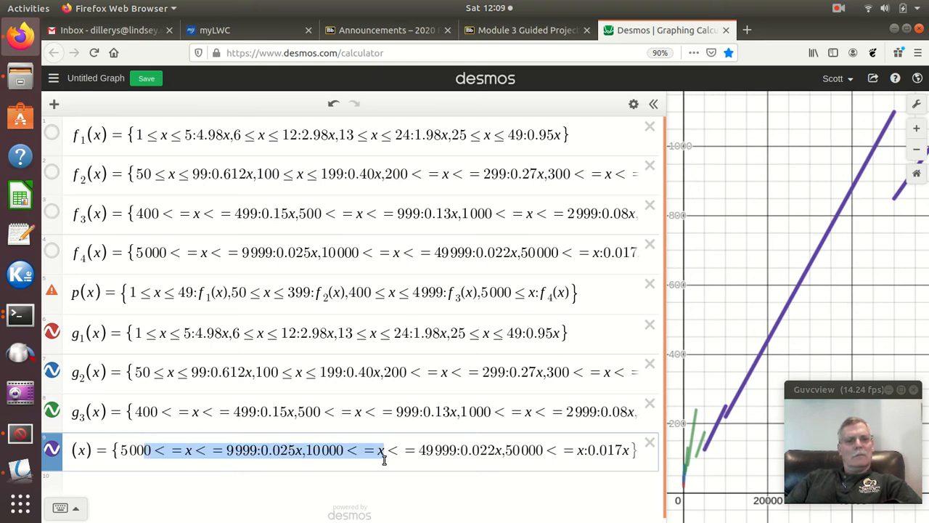
{"action": "left_click", "coordinate": [152, 450]}
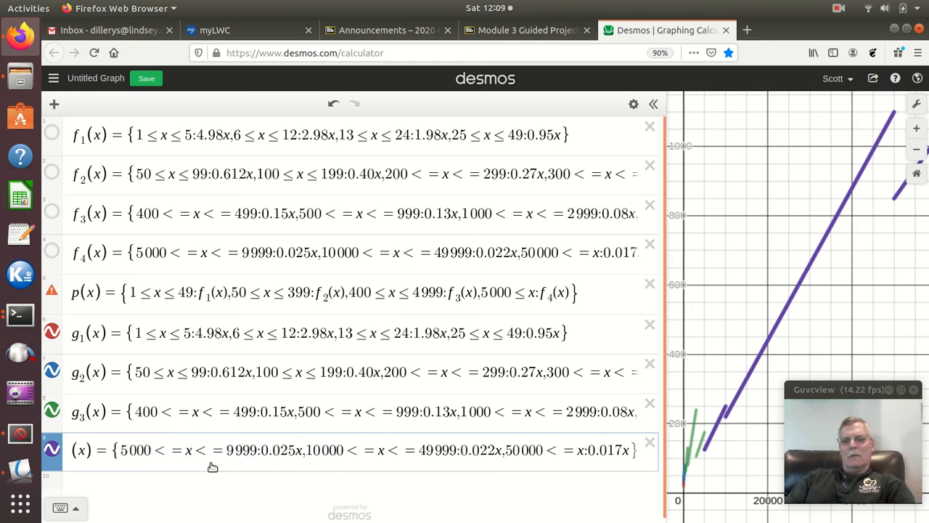
{"action": "key", "text": "Home"}
{"action": "type", "text": "f_4"}
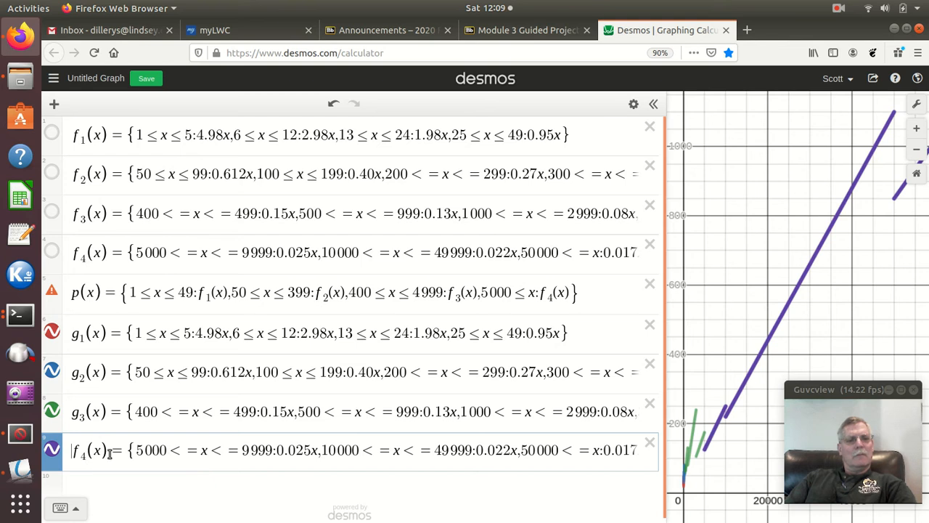
{"action": "left_click", "coordinate": [77, 451]}
{"action": "key", "text": "shift+Left"}
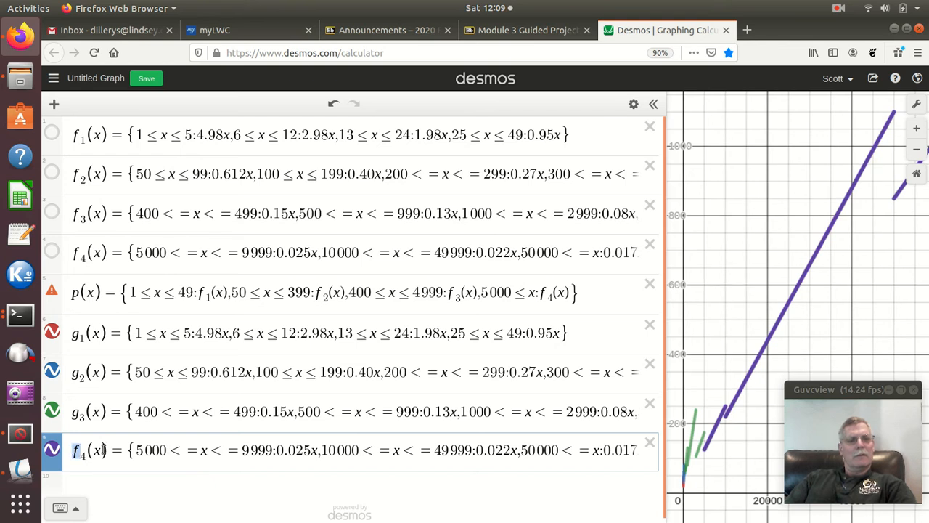
{"action": "type", "text": "g"}
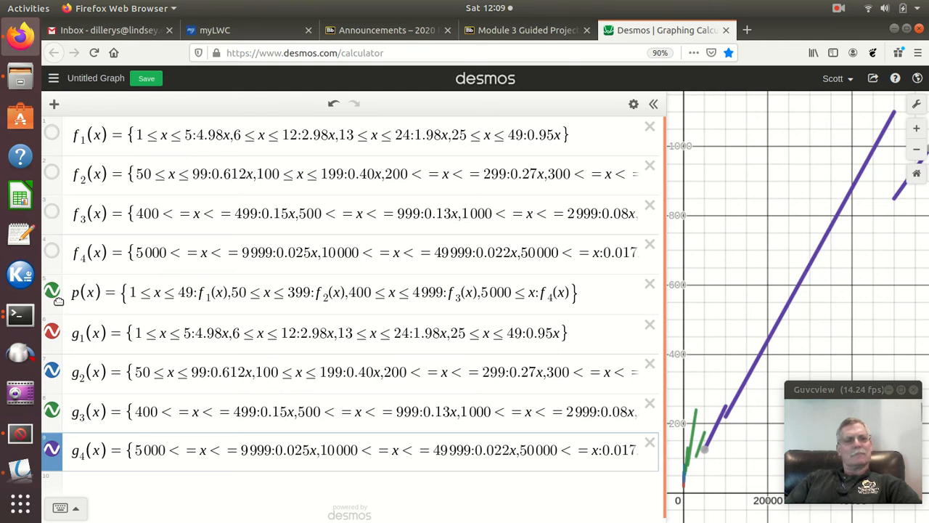
Step: Narrow the expression list to enlarge the graph and trace the g_4(x) segments around the jump at x = 50000
{"action": "scroll", "coordinate": [266, 354], "scroll_direction": "down", "scroll_amount": 1}
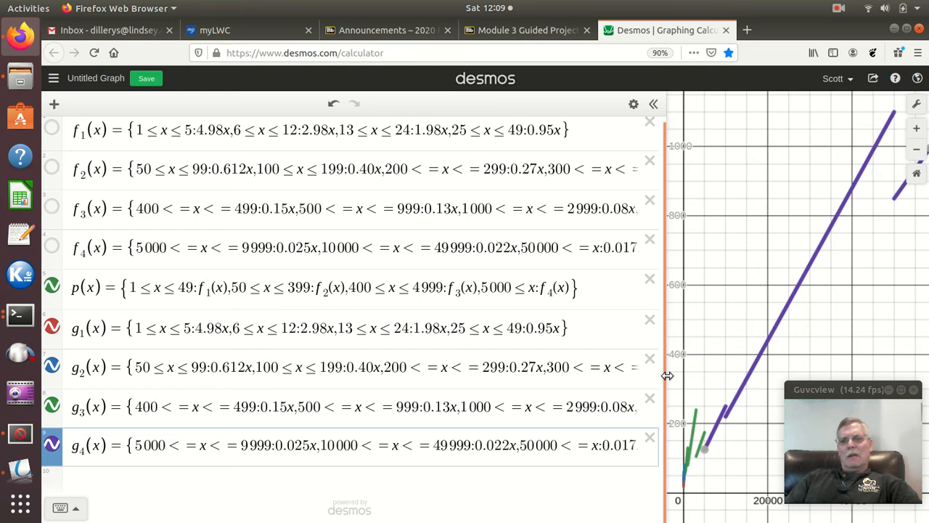
{"action": "left_click_drag", "start_coordinate": [667, 375], "coordinate": [211, 386]}
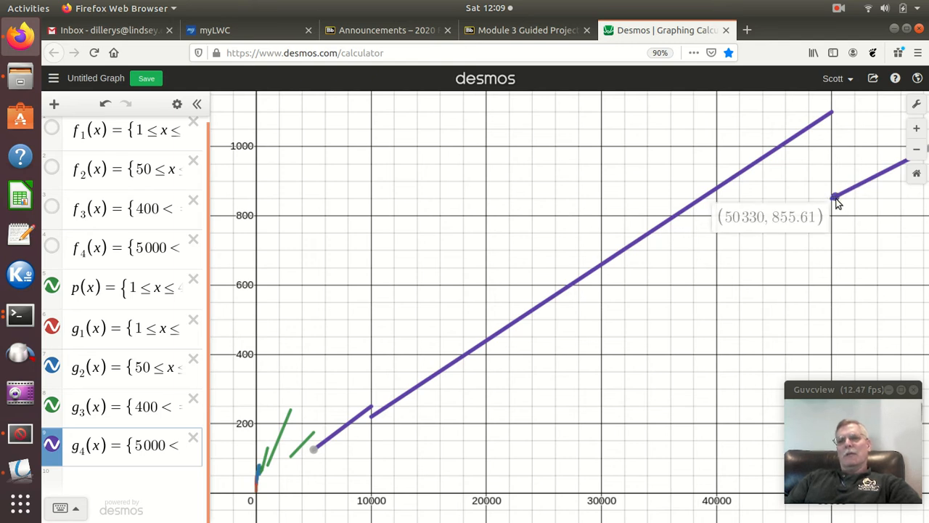
{"action": "mouse_move", "coordinate": [833, 203]}
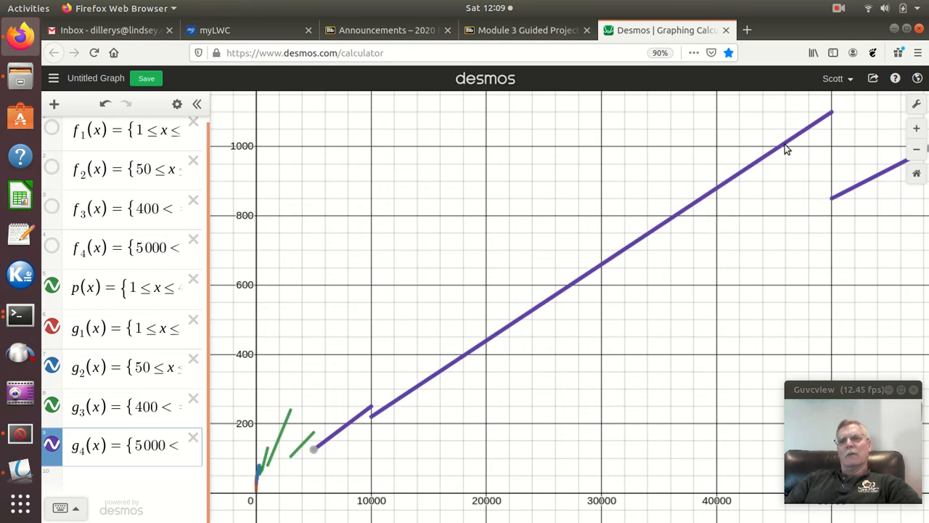
{"action": "mouse_move", "coordinate": [778, 145]}
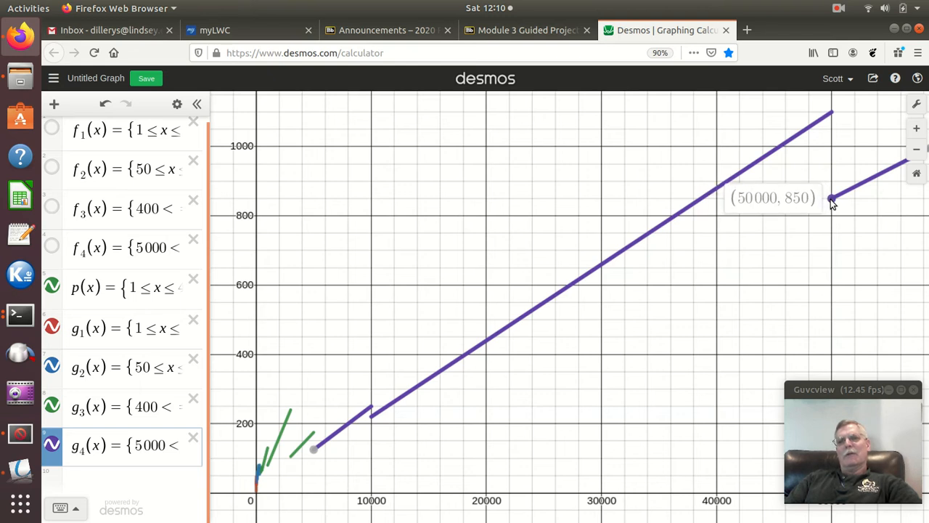
Step: Add the expression y = p(50000) below g_4(x) and label the point where its line crosses the long sloping g_4(x) segment
{"action": "left_click", "coordinate": [112, 479]}
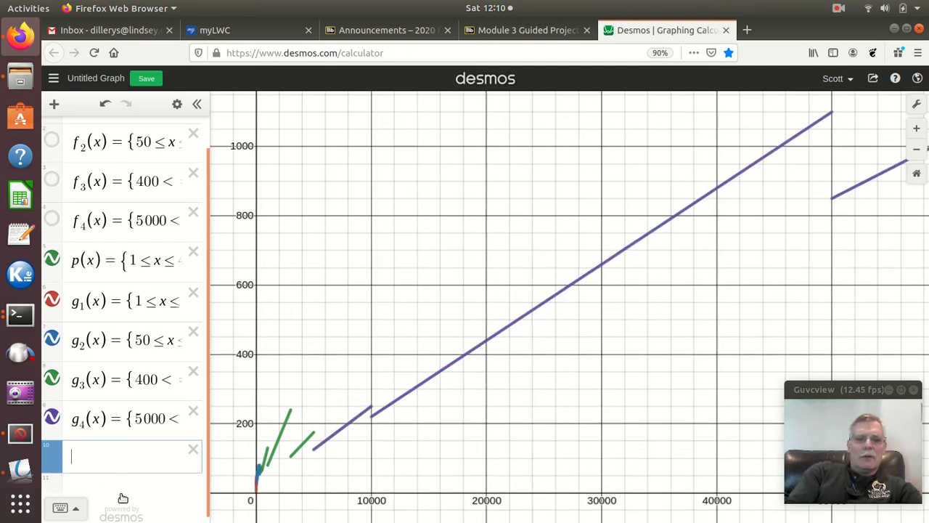
{"action": "type", "text": "y"}
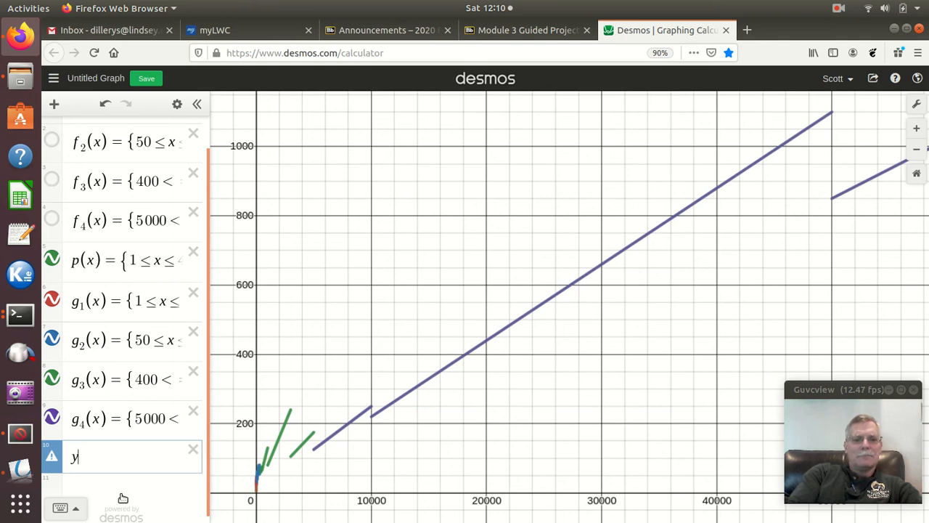
{"action": "type", "text": "="}
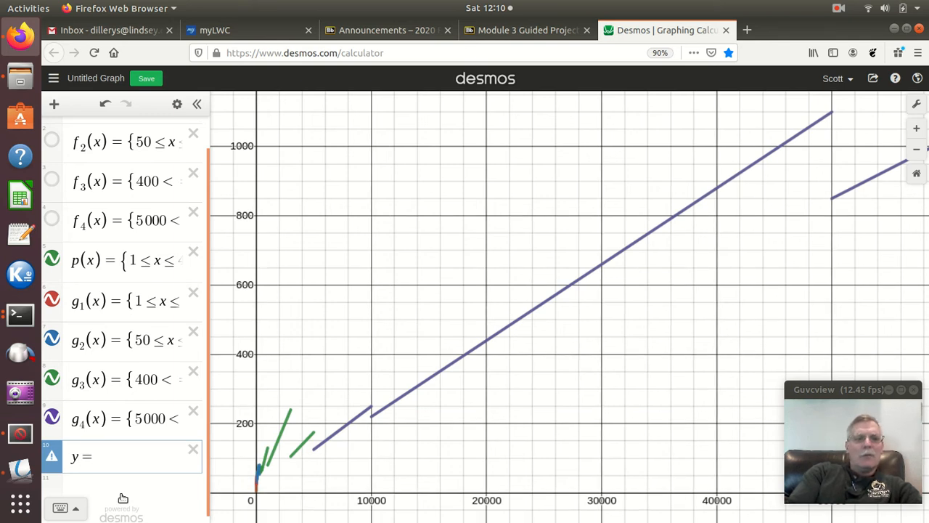
{"action": "type", "text": "p("}
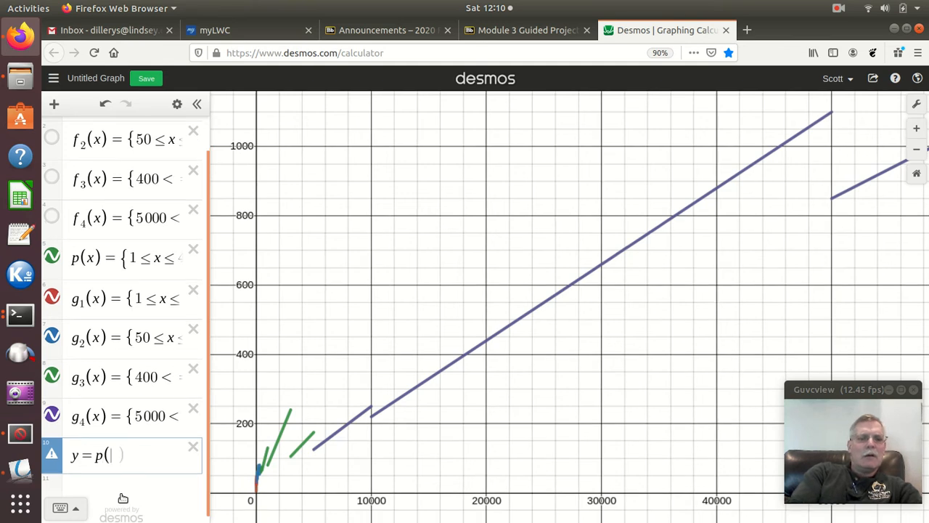
{"action": "type", "text": "5000"}
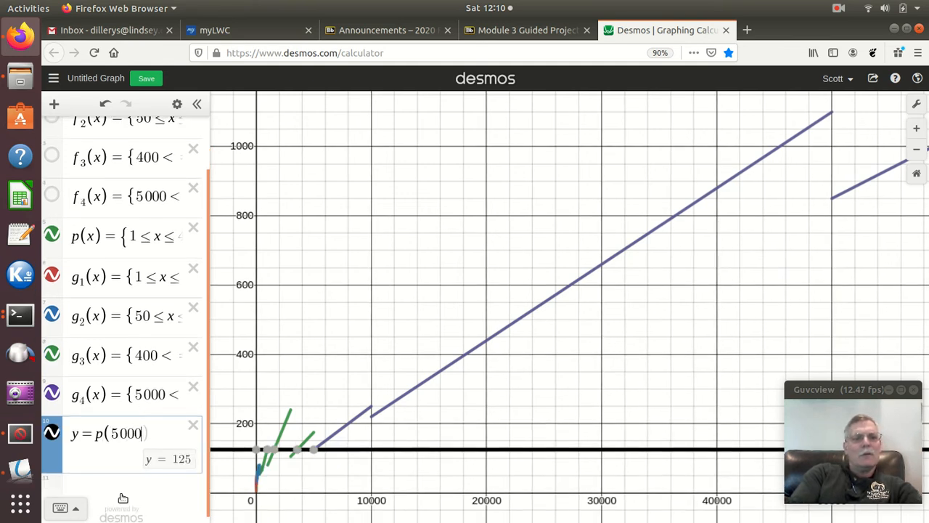
{"action": "type", "text": "0"}
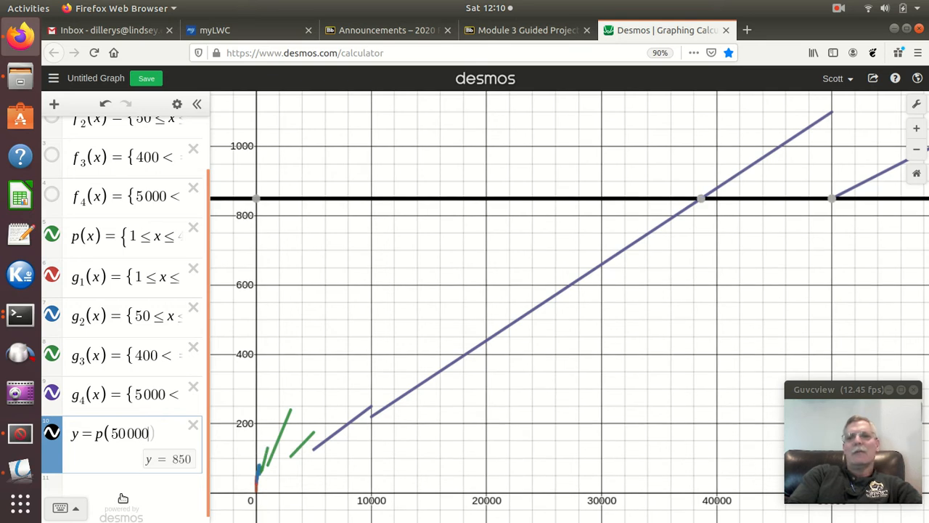
{"action": "type", "text": ")"}
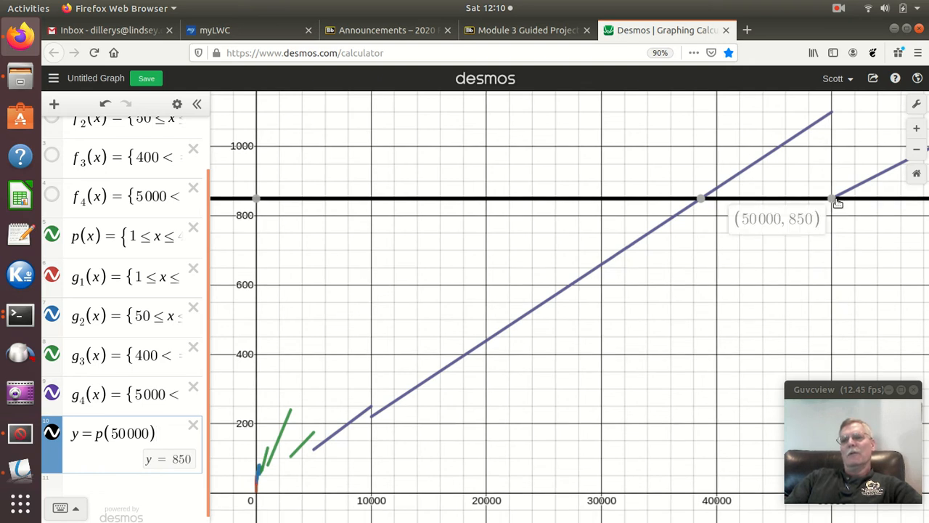
{"action": "left_click", "coordinate": [703, 200]}
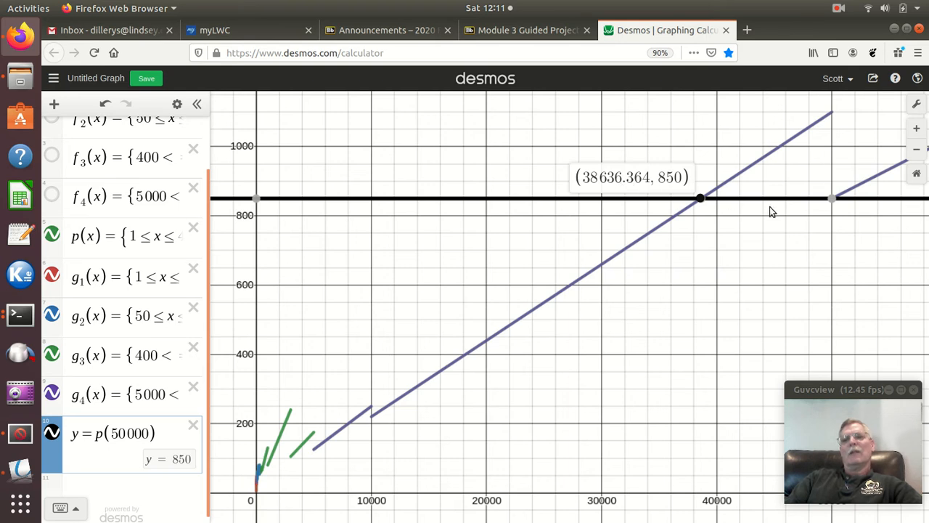
{"action": "mouse_move", "coordinate": [831, 200]}
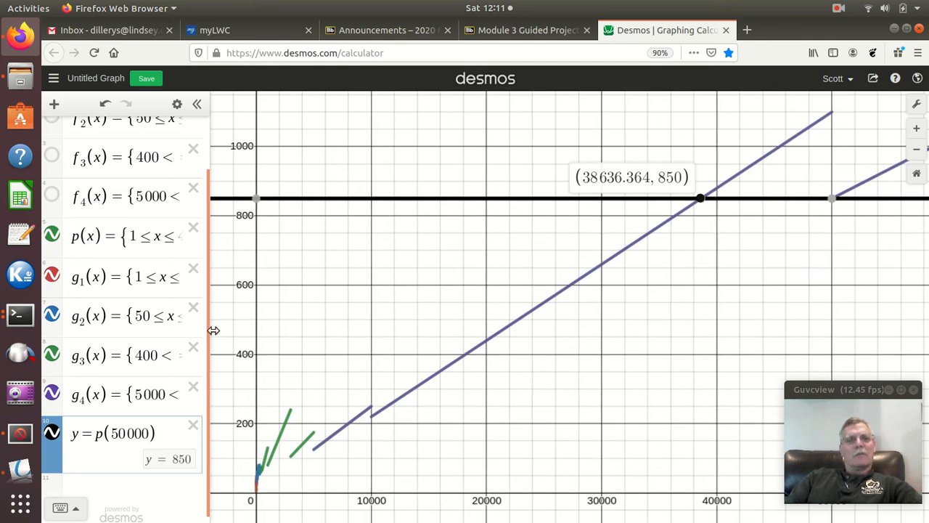
Step: Widen the expression list, label the line's crossing point again and set the upper limit of the 0.022x piece in g_4(x) to 38636
{"action": "left_click_drag", "start_coordinate": [210, 330], "coordinate": [703, 341]}
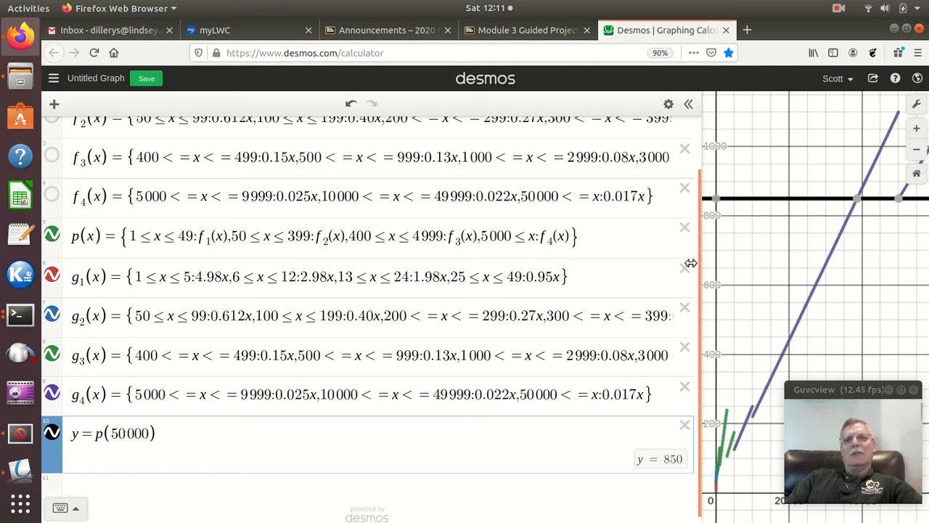
{"action": "left_click_drag", "start_coordinate": [434, 393], "coordinate": [472, 396]}
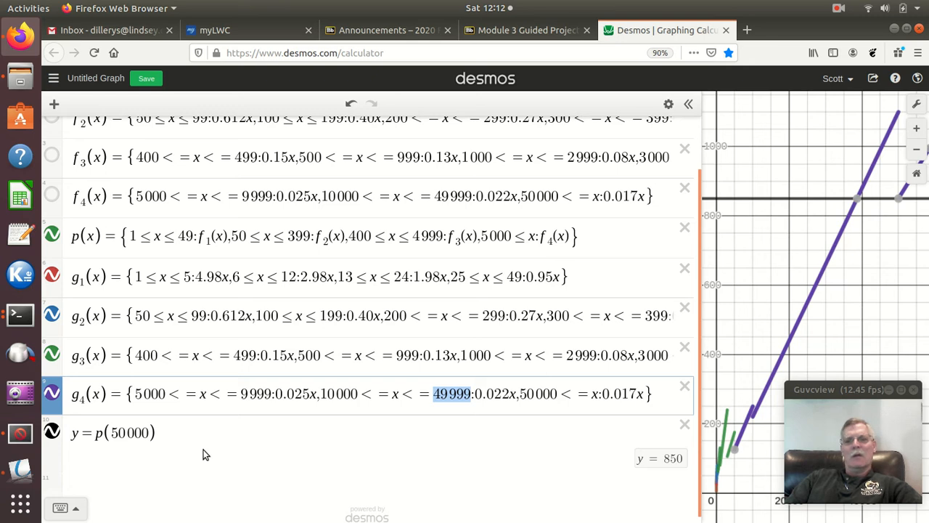
{"action": "left_click", "coordinate": [195, 434]}
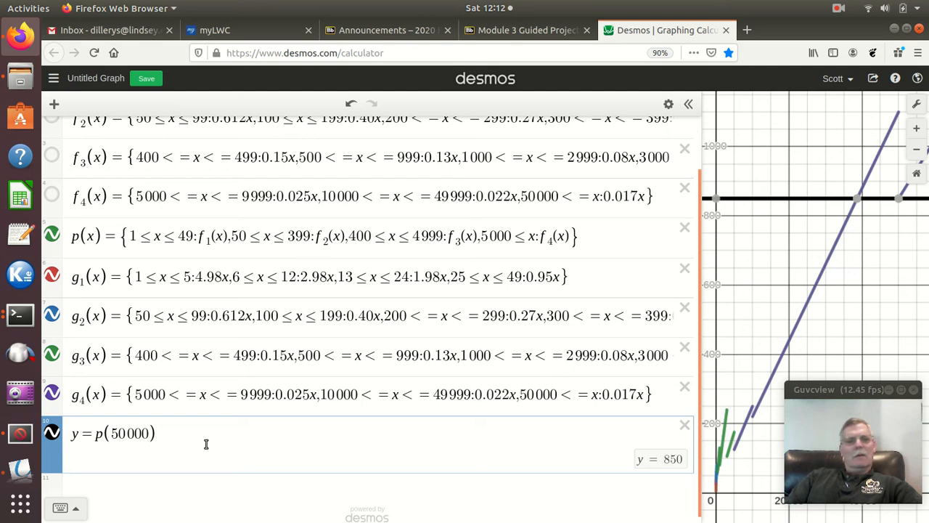
{"action": "left_click", "coordinate": [143, 491]}
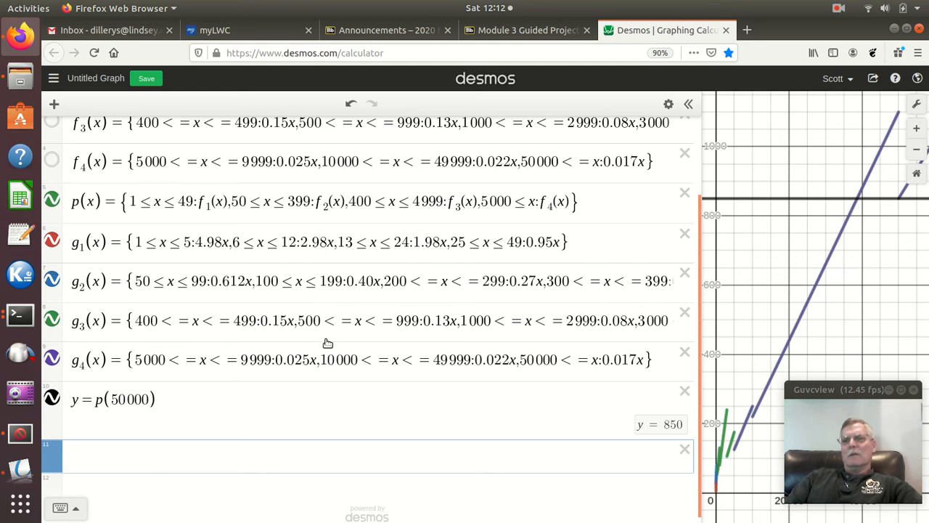
{"action": "left_click", "coordinate": [856, 200]}
{"action": "left_click", "coordinate": [860, 199]}
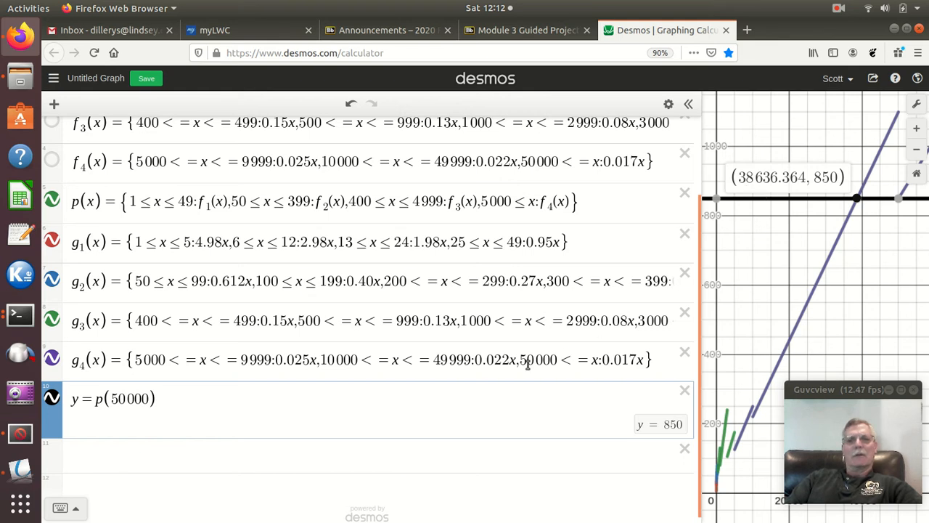
{"action": "left_click_drag", "start_coordinate": [433, 359], "coordinate": [472, 360]}
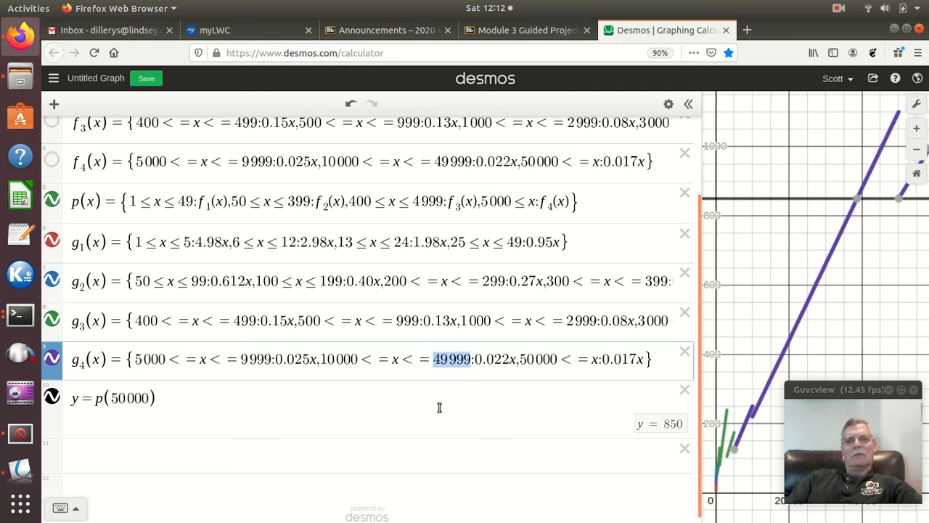
{"action": "type", "text": "38"}
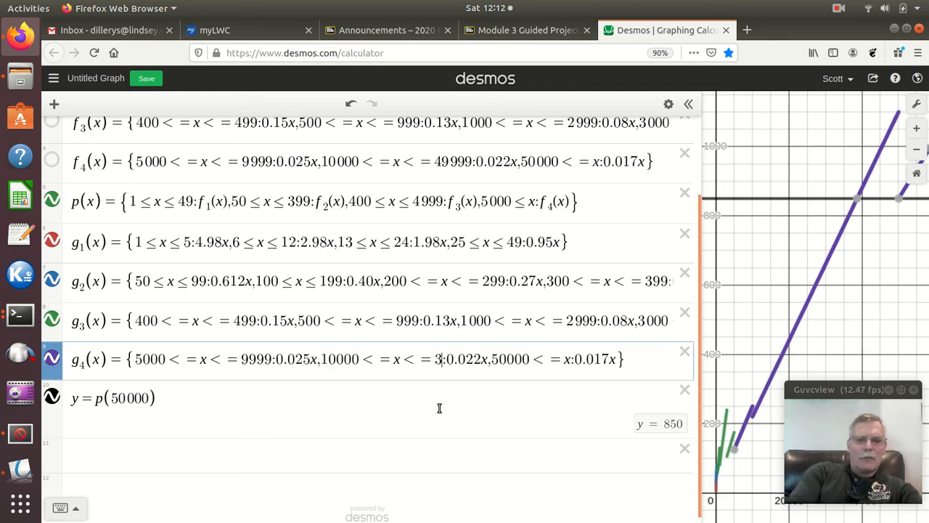
{"action": "type", "text": "636"}
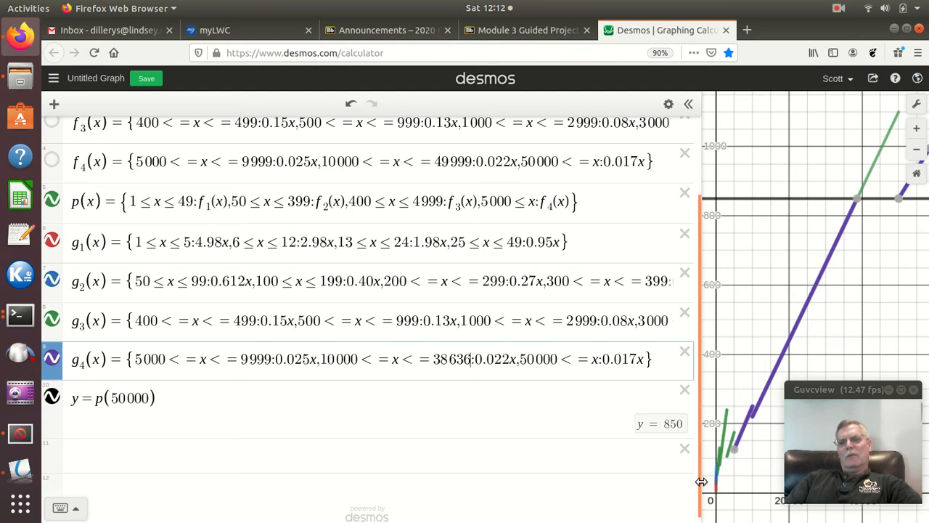
Step: Narrow the expression list and label the endpoints on both sides of the gap in g_4(x)
{"action": "left_click_drag", "start_coordinate": [701, 481], "coordinate": [273, 496]}
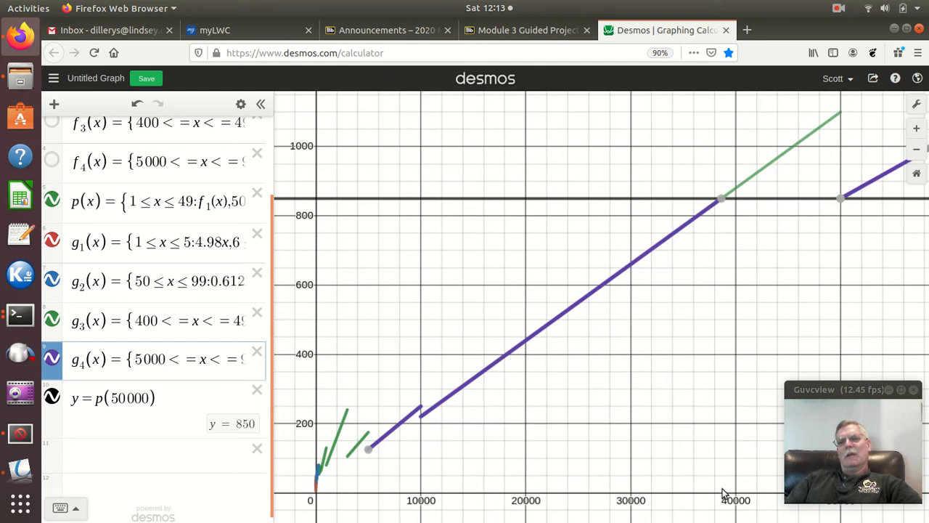
{"action": "left_click", "coordinate": [718, 203]}
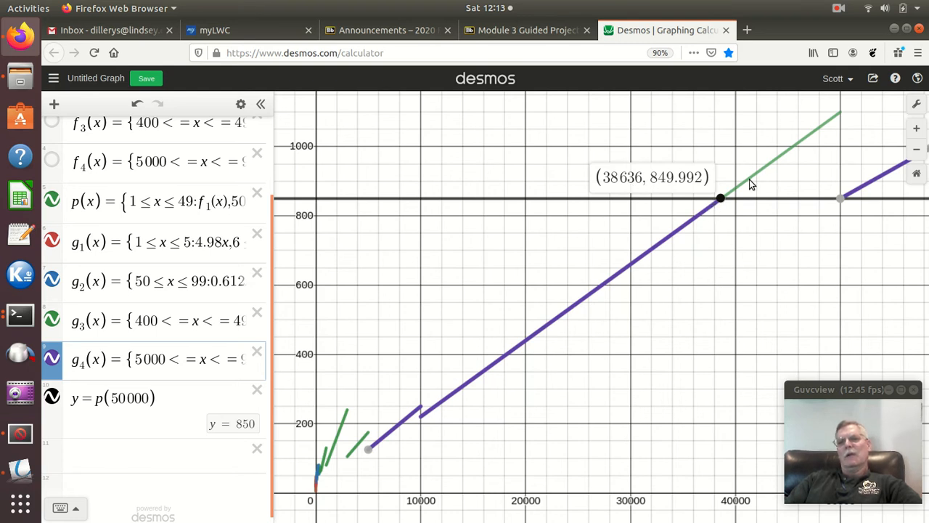
{"action": "left_click", "coordinate": [839, 199]}
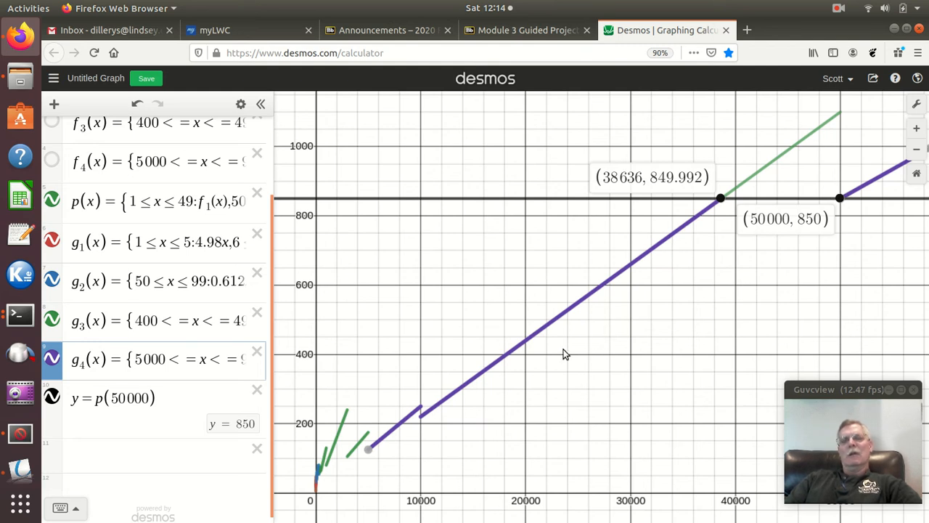
Step: Change the horizontal line to y = p(10000) and label the points where it meets the two g_4(x) segments
{"action": "left_click_drag", "start_coordinate": [424, 423], "coordinate": [676, 284]}
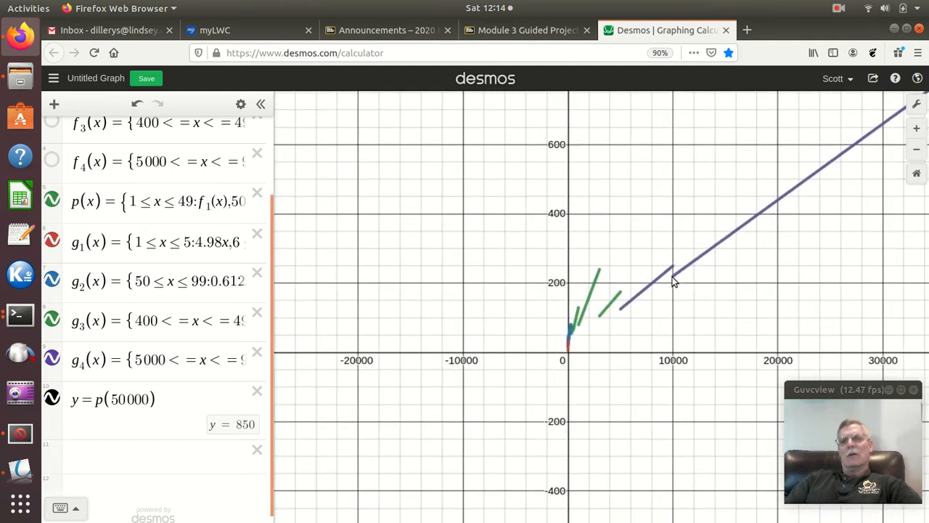
{"action": "left_click", "coordinate": [673, 279]}
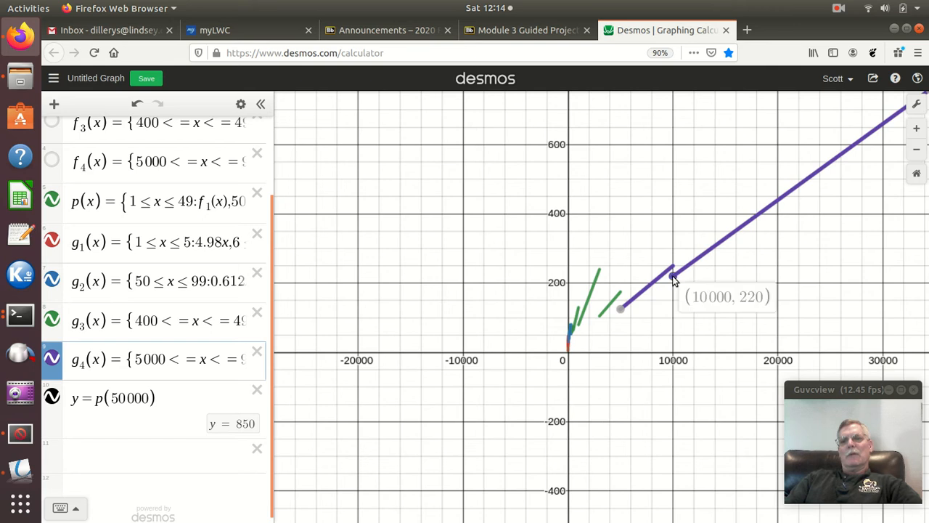
{"action": "mouse_move", "coordinate": [674, 281]}
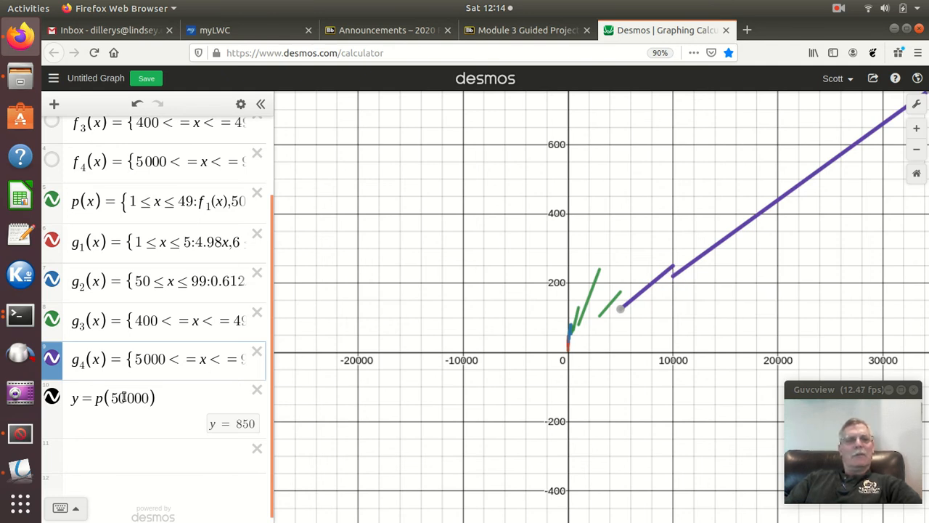
{"action": "left_click_drag", "start_coordinate": [111, 398], "coordinate": [118, 399]}
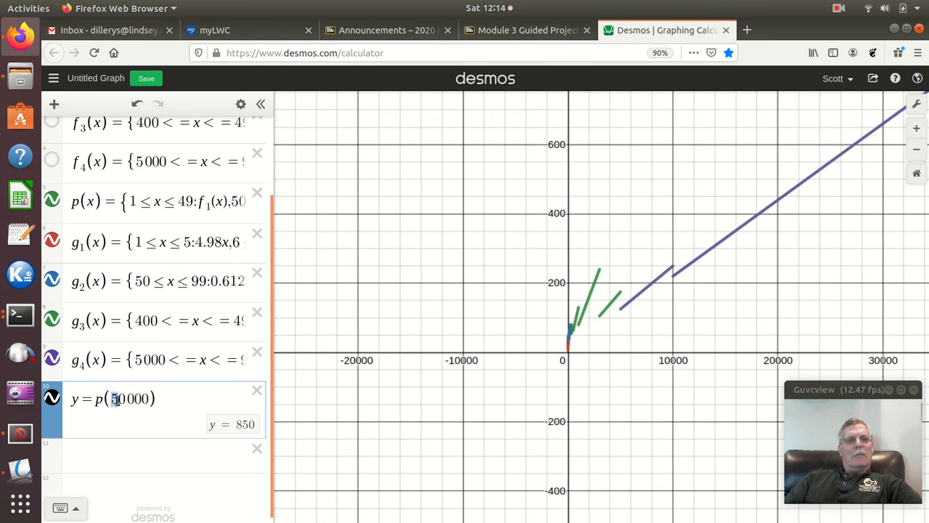
{"action": "type", "text": "1"}
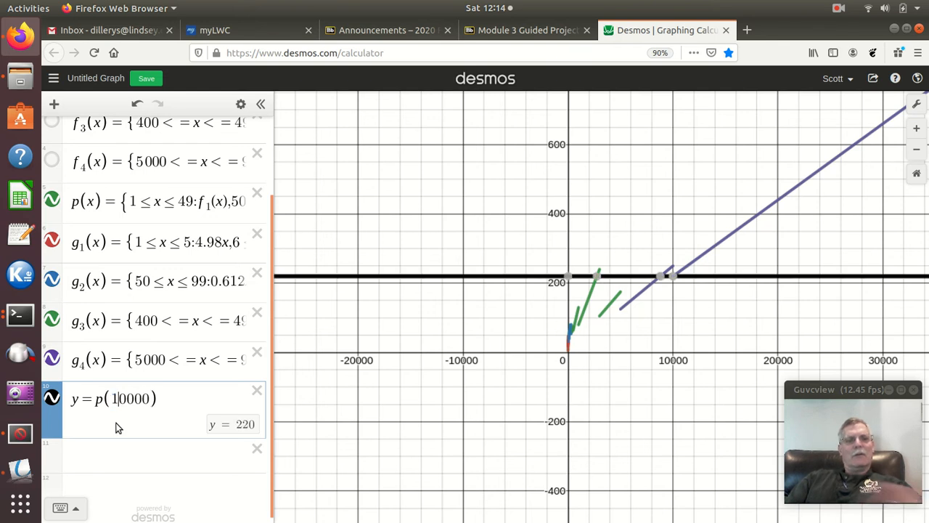
{"action": "left_click", "coordinate": [662, 282]}
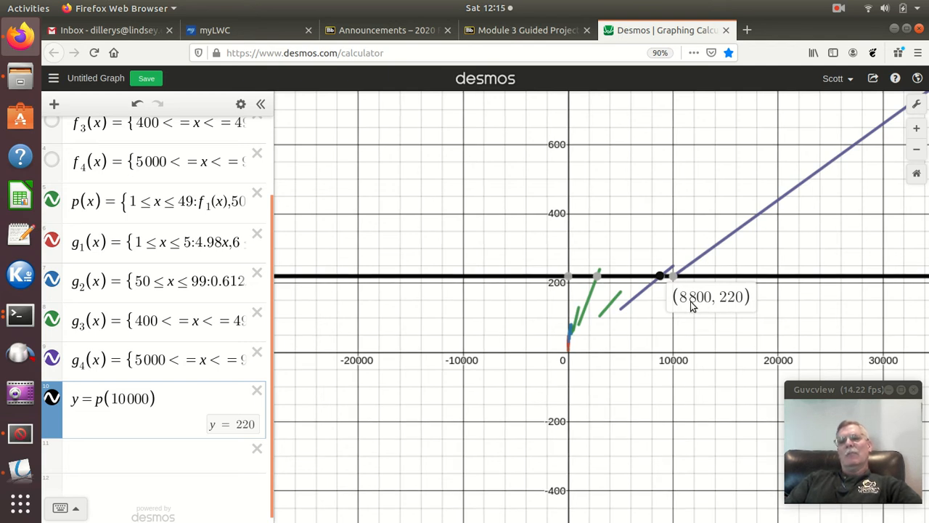
{"action": "left_click", "coordinate": [673, 277]}
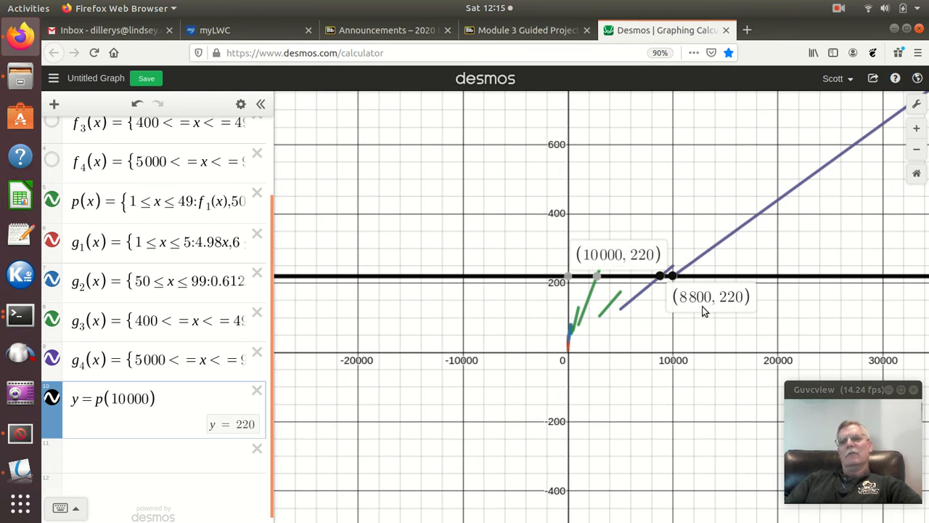
{"action": "left_click", "coordinate": [674, 275]}
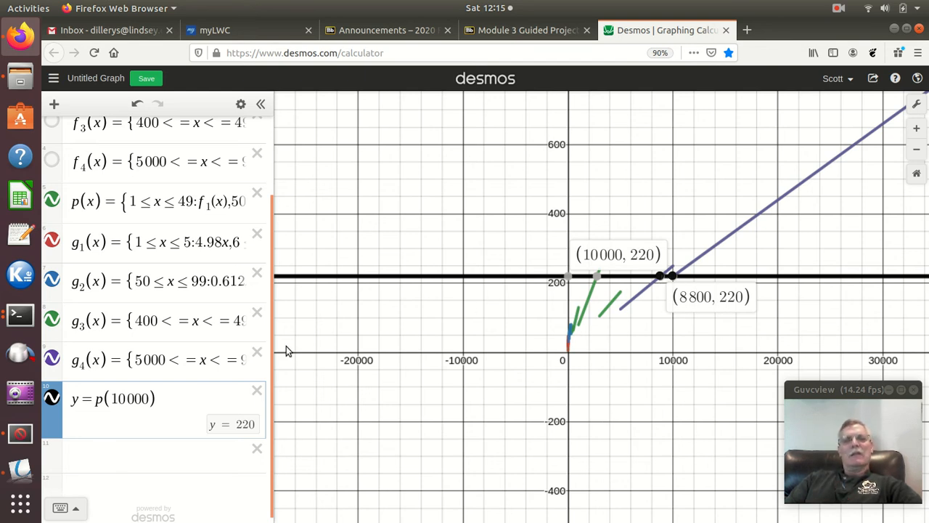
Step: Widen the expression list and set the upper limit of the 0.025x piece in g_4(x) to 8799
{"action": "left_click_drag", "start_coordinate": [274, 333], "coordinate": [609, 337]}
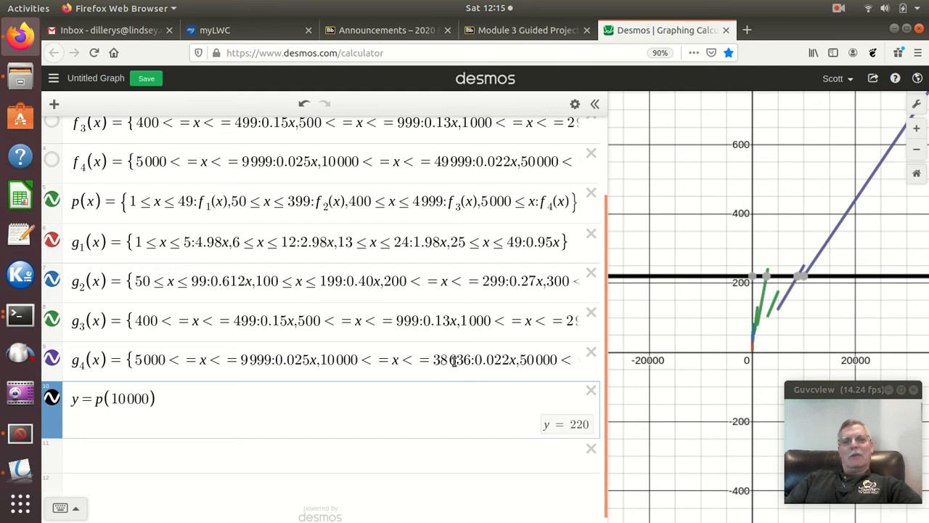
{"action": "left_click", "coordinate": [447, 369]}
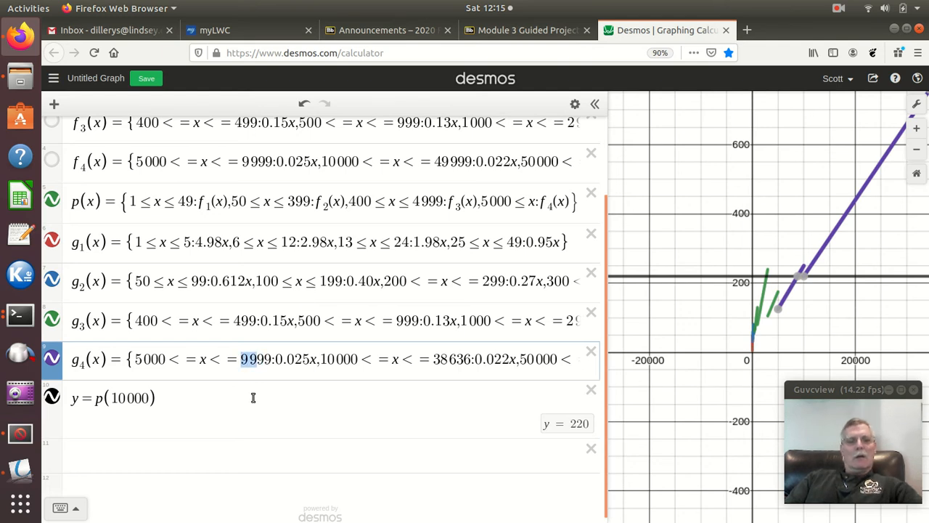
{"action": "type", "text": "87"}
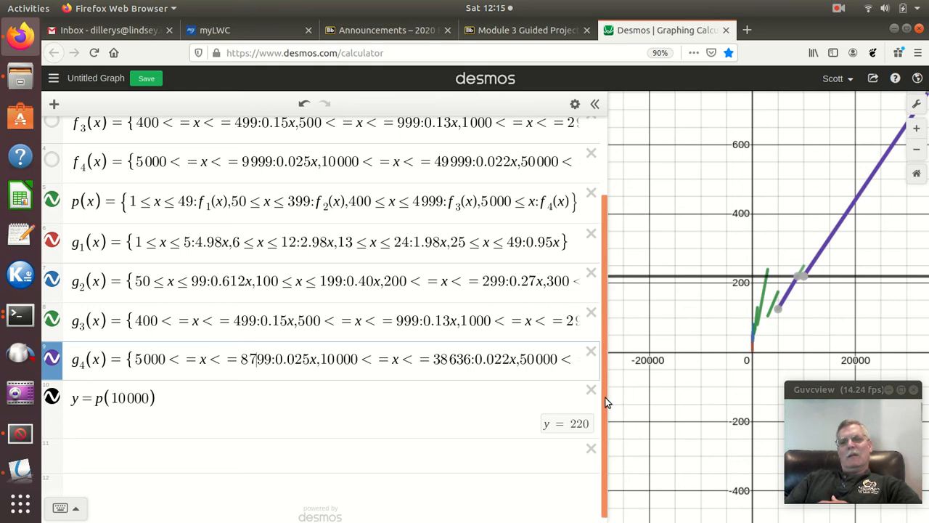
Step: Narrow the expression list and label both endpoints of the shortened 0.025x segment of g_4(x)
{"action": "left_click_drag", "start_coordinate": [606, 405], "coordinate": [276, 464]}
{"action": "mouse_move", "coordinate": [669, 276]}
{"action": "scroll", "coordinate": [666, 279], "scroll_direction": "up", "scroll_amount": 3}
{"action": "scroll", "coordinate": [665, 281], "scroll_direction": "up", "scroll_amount": 5}
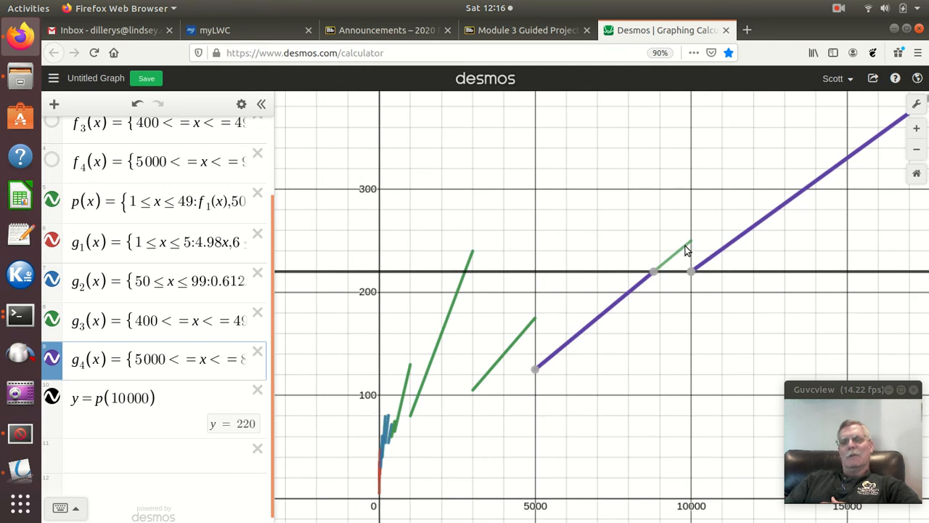
{"action": "left_click", "coordinate": [653, 273]}
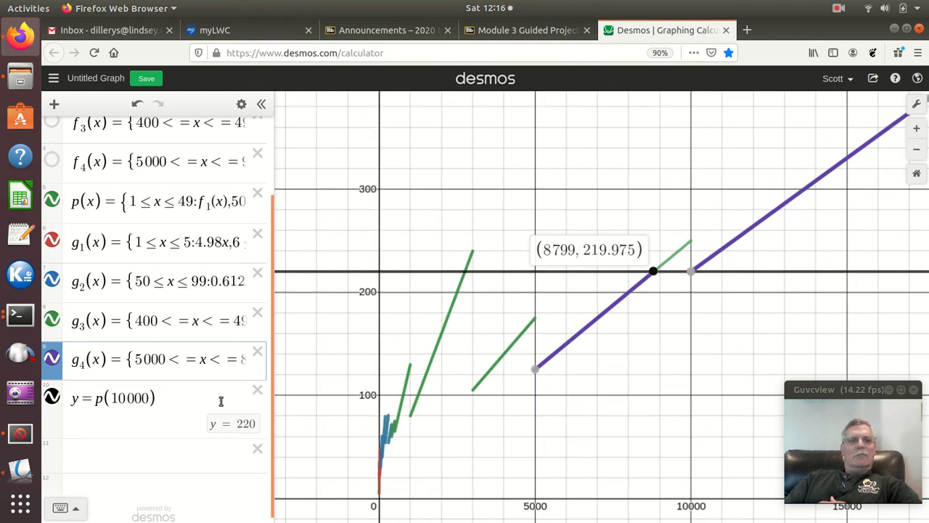
{"action": "left_click", "coordinate": [535, 371]}
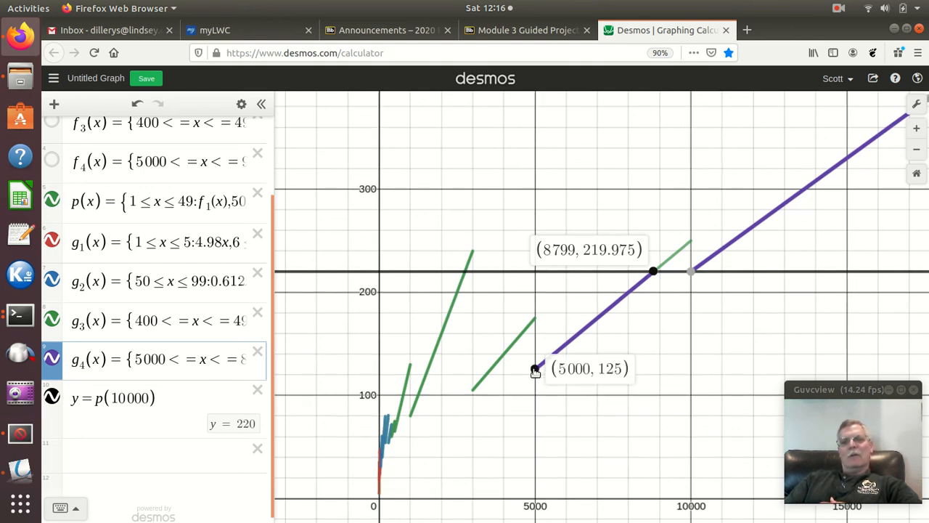
Step: Change the horizontal line to y = p(5000) and label its crossing with the last g_3(x) segment
{"action": "left_click", "coordinate": [126, 401]}
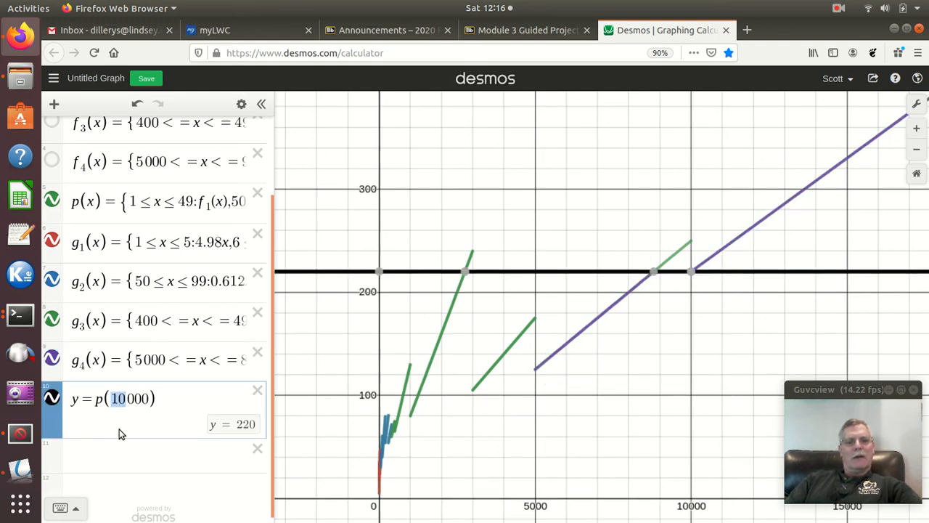
{"action": "type", "text": "5"}
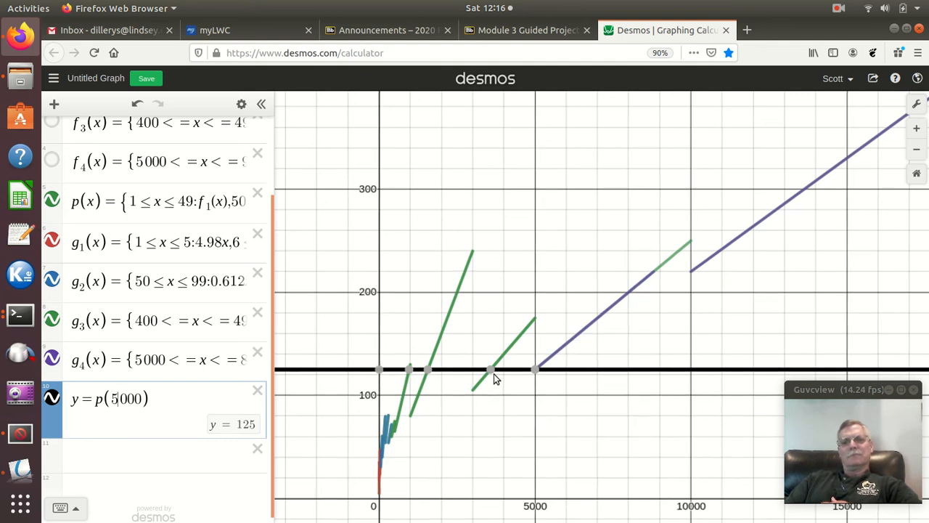
{"action": "mouse_move", "coordinate": [491, 374]}
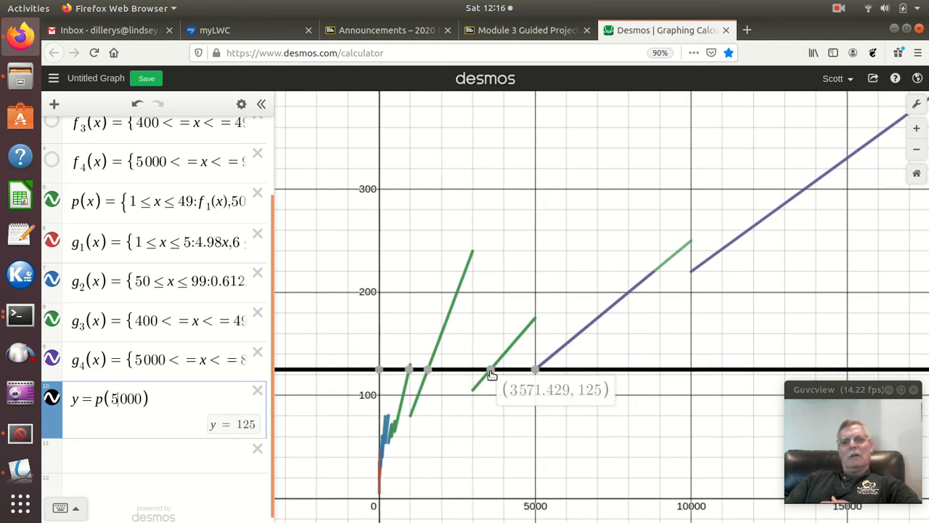
{"action": "left_click", "coordinate": [491, 374]}
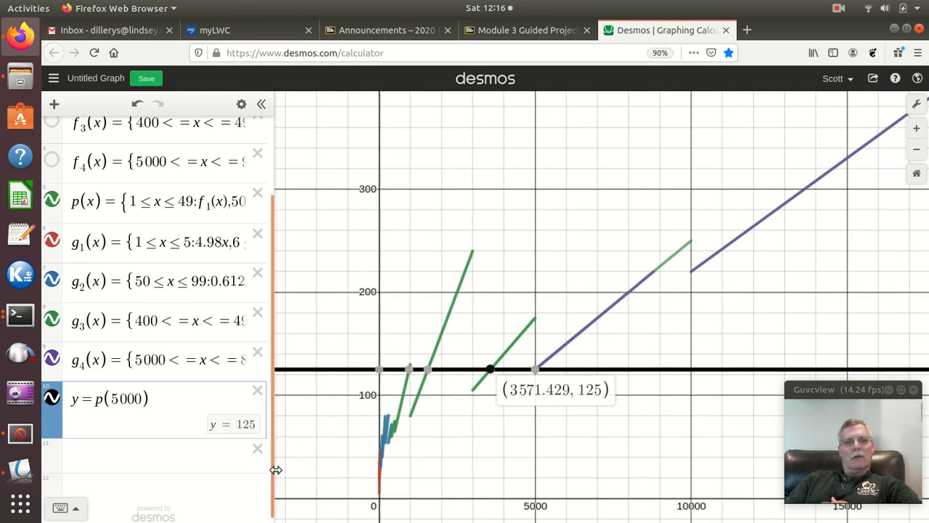
Step: Widen the expression list and reduce the page zoom to 67% to fit more of the long formulas beside the graph
{"action": "left_click_drag", "start_coordinate": [271, 470], "coordinate": [505, 450]}
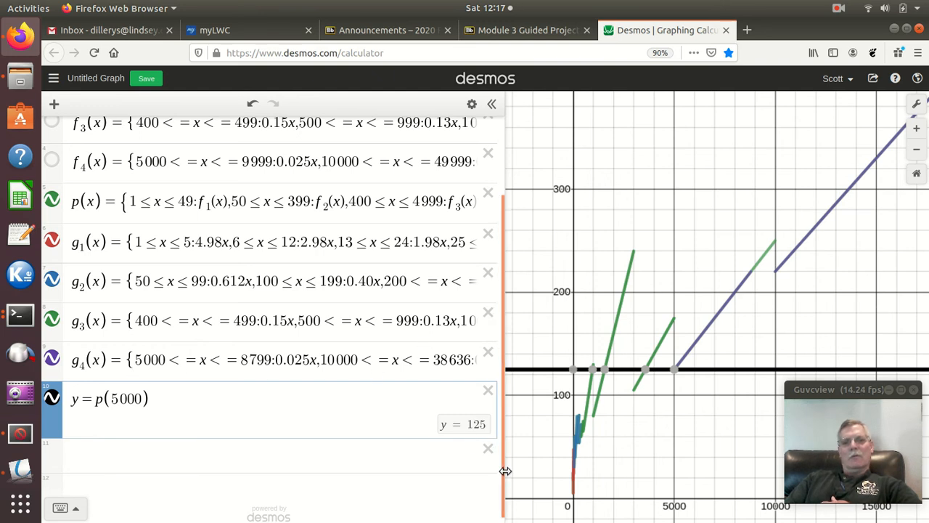
{"action": "left_click_drag", "start_coordinate": [501, 468], "coordinate": [831, 444]}
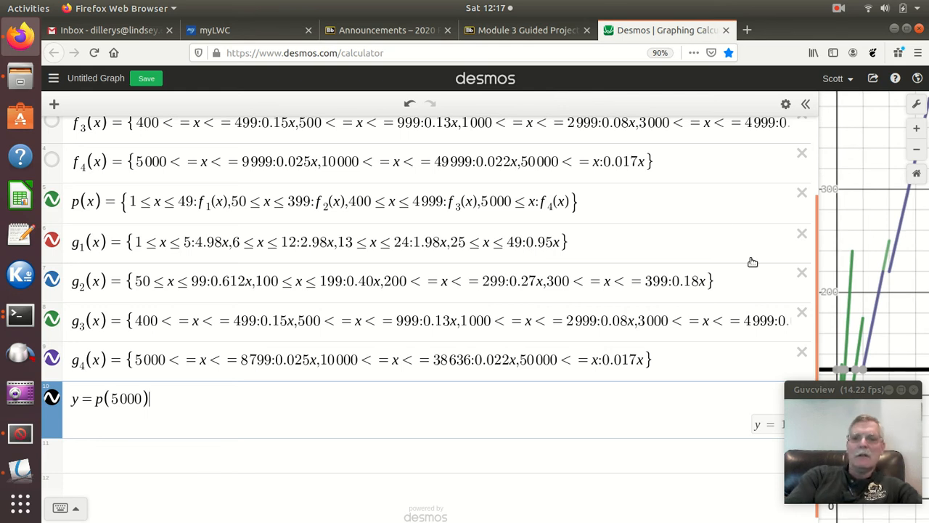
{"action": "key", "text": "ctrl+minus"}
{"action": "key", "text": "ctrl+minus"}
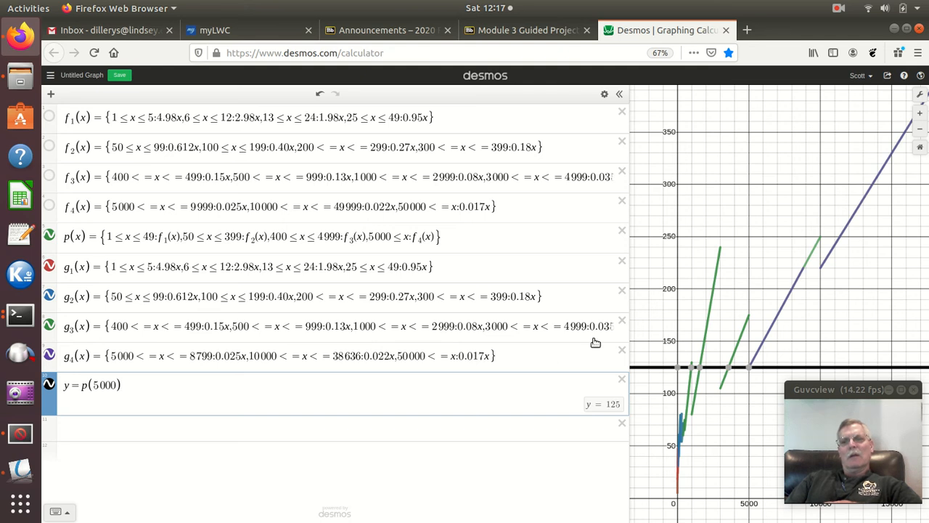
Step: Label the line's crossing with the last g_3(x) segment and that segment's upper endpoint, moving the webcam window off the labels
{"action": "left_click", "coordinate": [729, 371]}
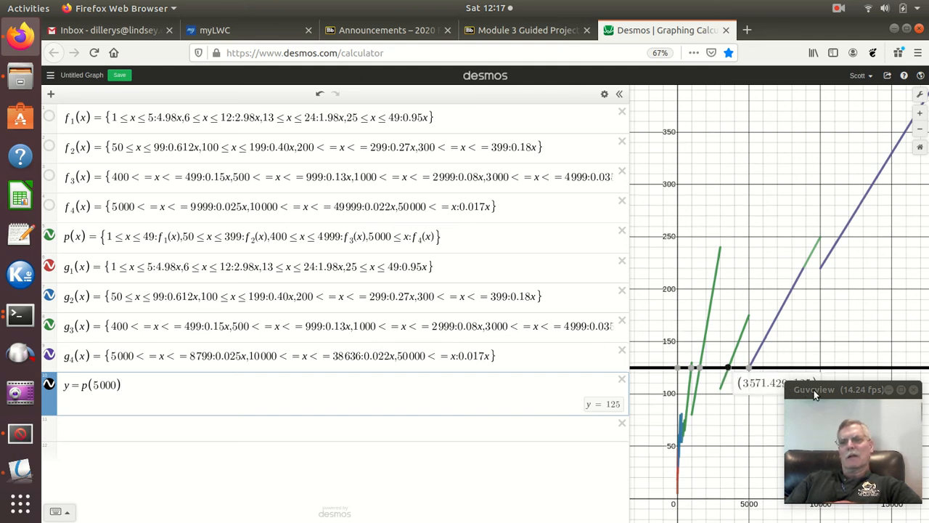
{"action": "left_click_drag", "start_coordinate": [804, 392], "coordinate": [778, 433]}
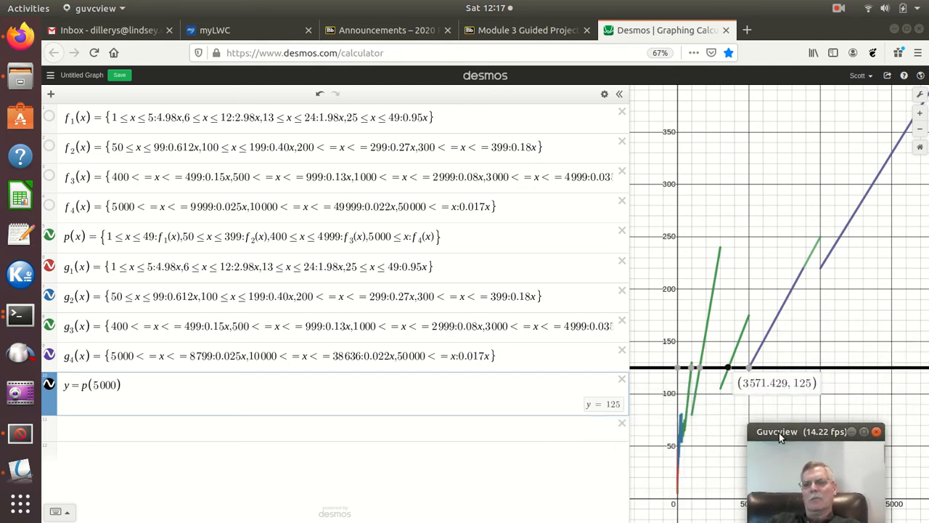
{"action": "left_click", "coordinate": [730, 369]}
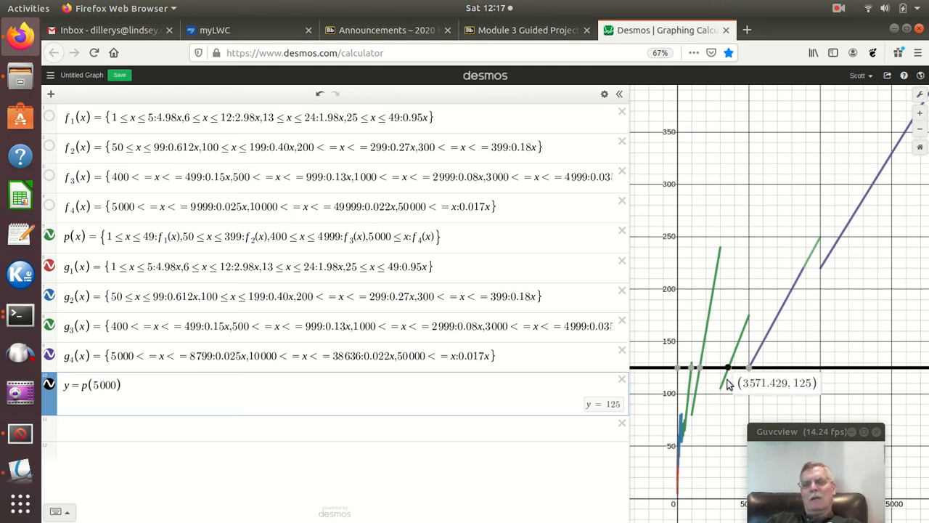
{"action": "left_click", "coordinate": [741, 341]}
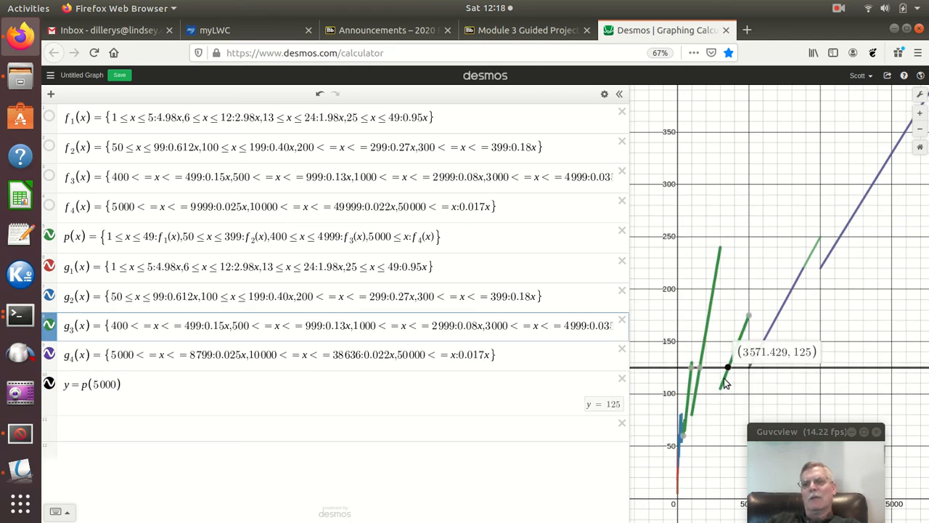
{"action": "left_click", "coordinate": [749, 317]}
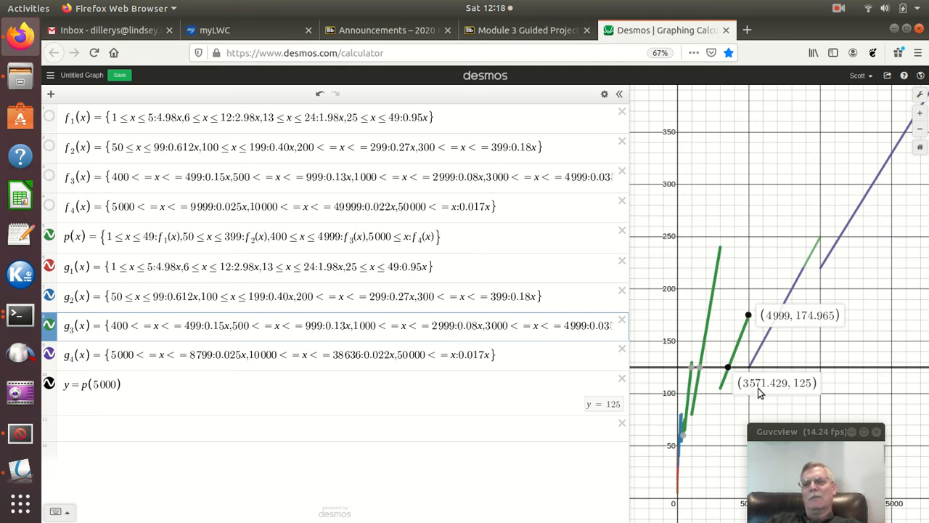
Step: Set the upper limit of the g_3(x) piece starting at 3000 to 3571 and select the p(x) curve on the graph
{"action": "left_click_drag", "start_coordinate": [566, 328], "coordinate": [585, 332]}
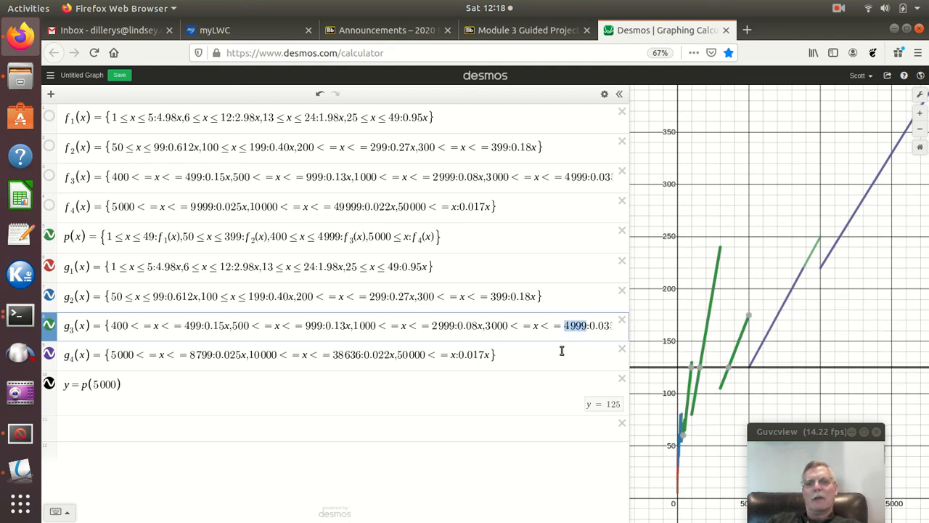
{"action": "type", "text": "3571"}
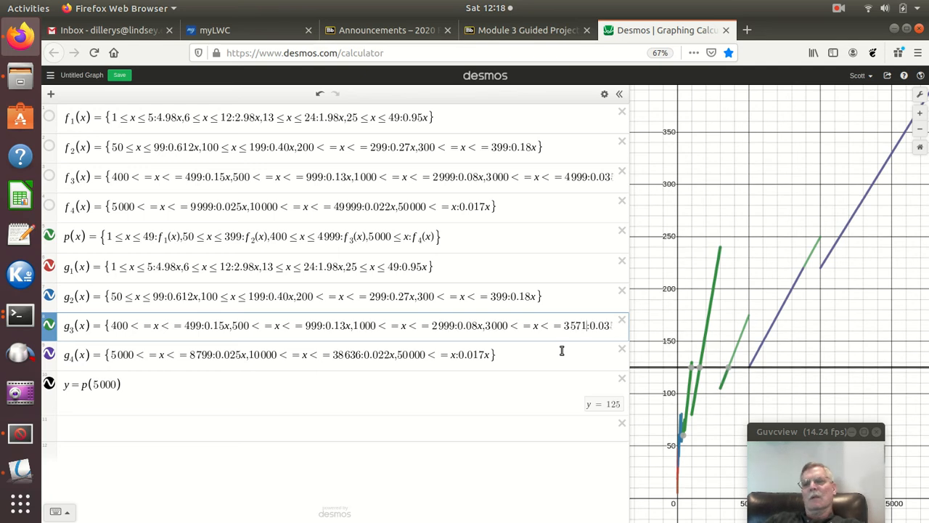
{"action": "left_click", "coordinate": [724, 339]}
{"action": "left_click", "coordinate": [726, 377]}
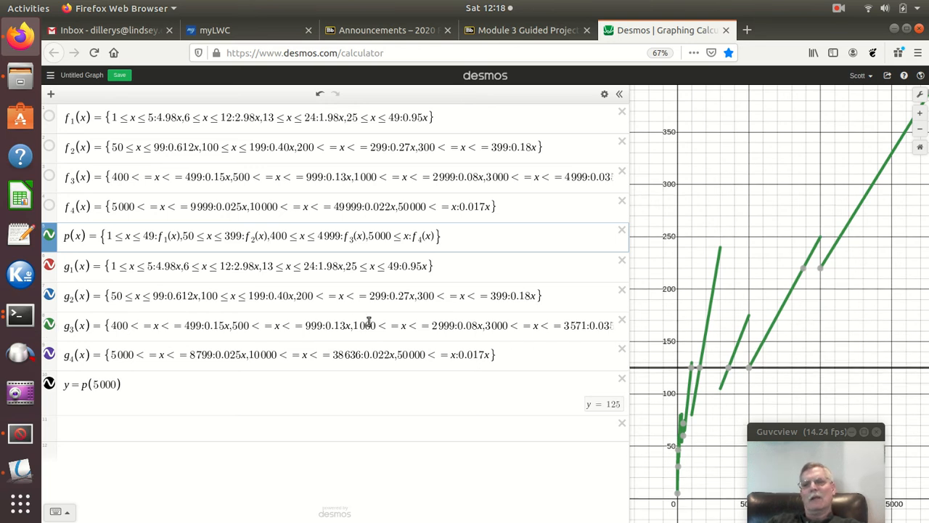
Step: Change the color of g_3(x) to orange and finish editing the expression list
{"action": "left_click", "coordinate": [604, 95]}
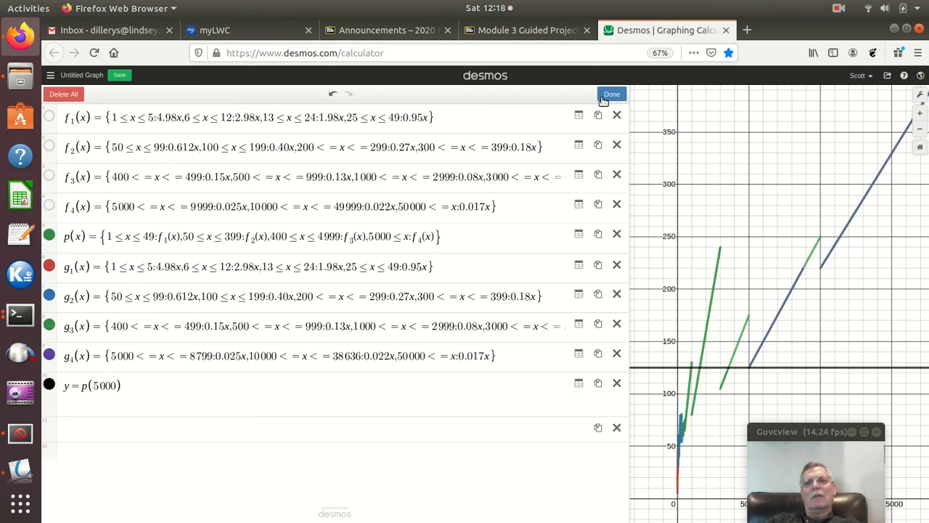
{"action": "left_click", "coordinate": [49, 326]}
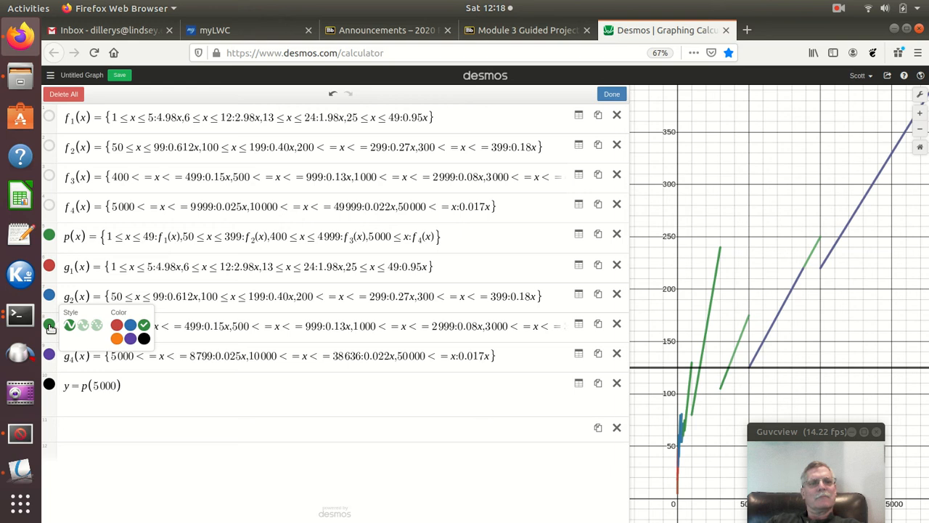
{"action": "left_click", "coordinate": [130, 326]}
{"action": "left_click", "coordinate": [49, 353]}
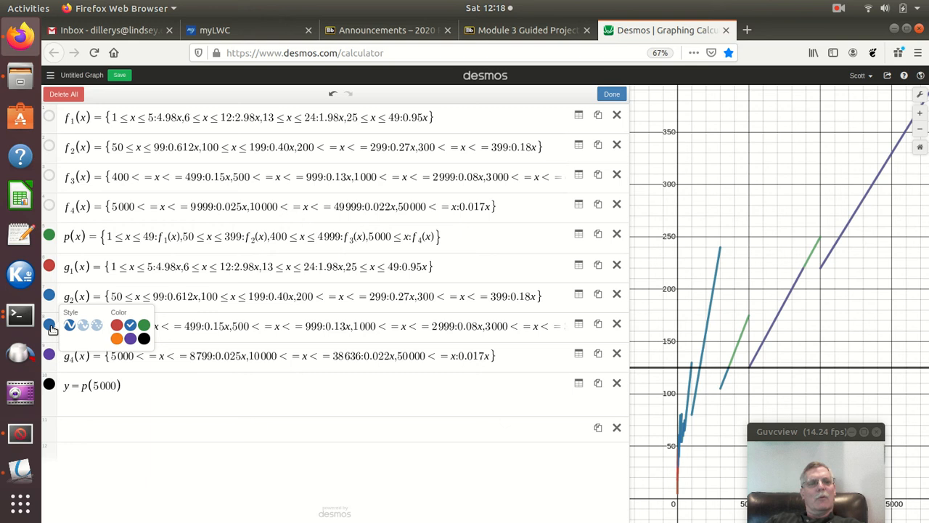
{"action": "left_click", "coordinate": [116, 339]}
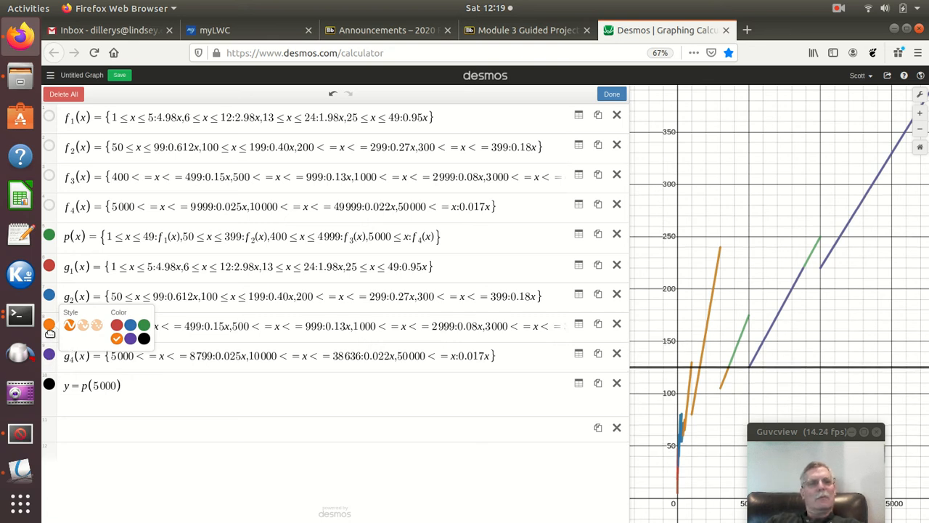
{"action": "left_click", "coordinate": [49, 327]}
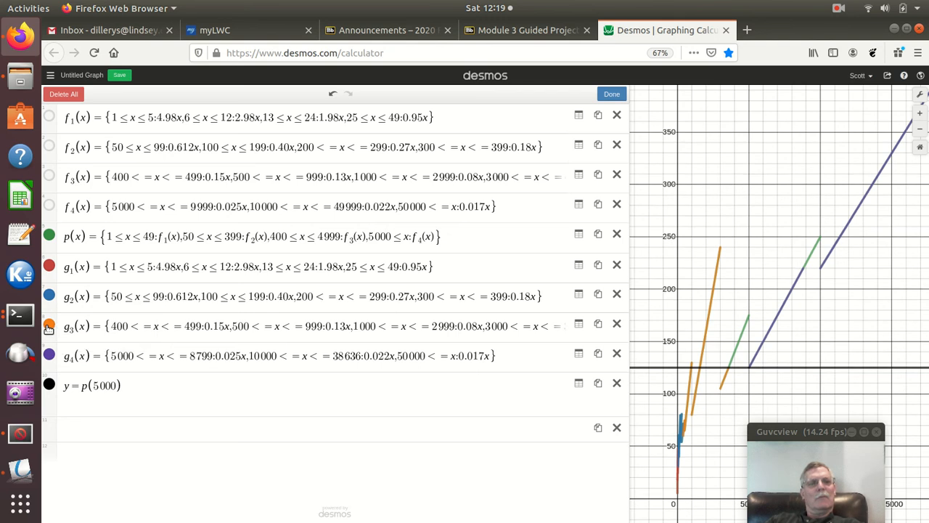
{"action": "left_click", "coordinate": [610, 96]}
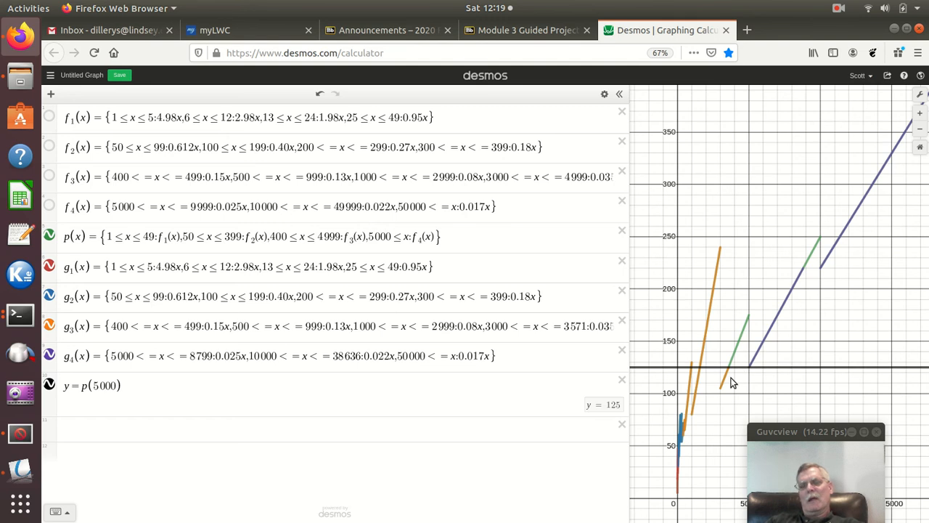
Step: Label the lower endpoint of the g_3(x) segment that starts at x = 3000
{"action": "scroll", "coordinate": [736, 391], "scroll_direction": "up", "scroll_amount": 2}
{"action": "scroll", "coordinate": [731, 386], "scroll_direction": "up", "scroll_amount": 3}
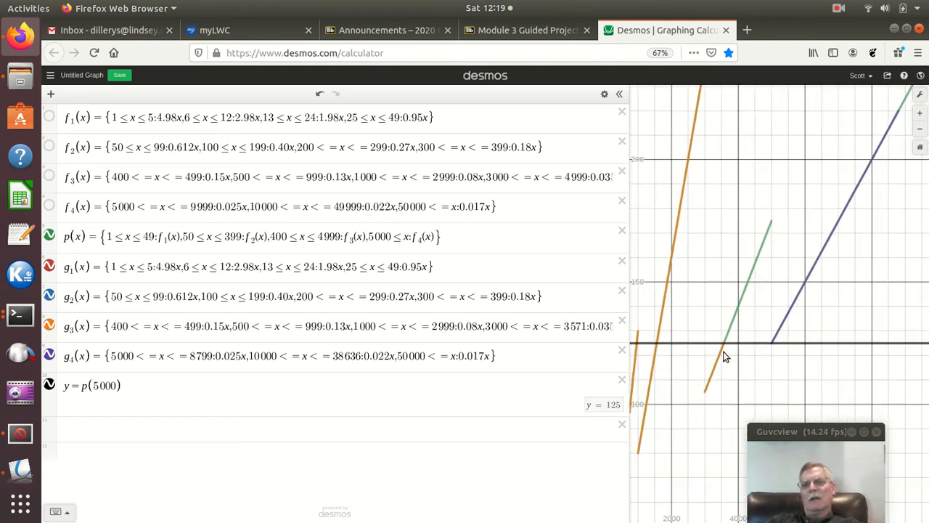
{"action": "left_click", "coordinate": [719, 363]}
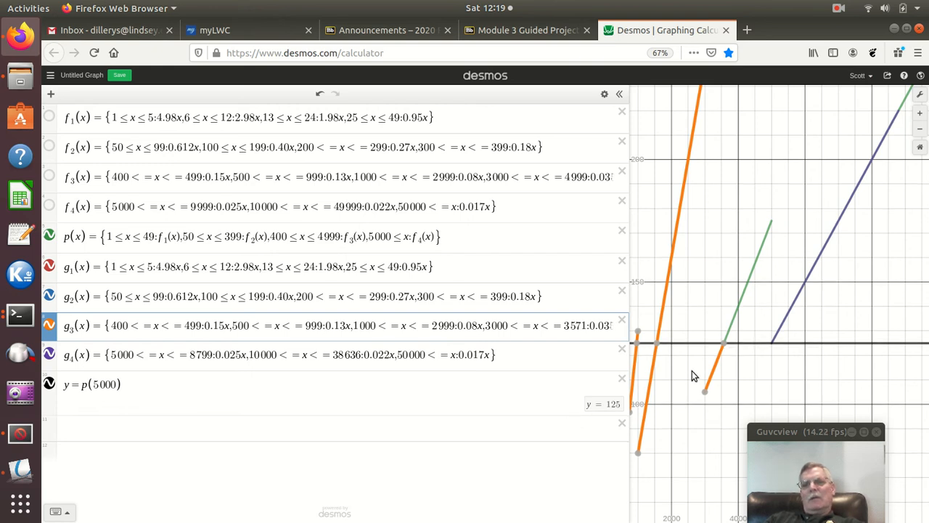
{"action": "left_click_drag", "start_coordinate": [686, 380], "coordinate": [789, 306]}
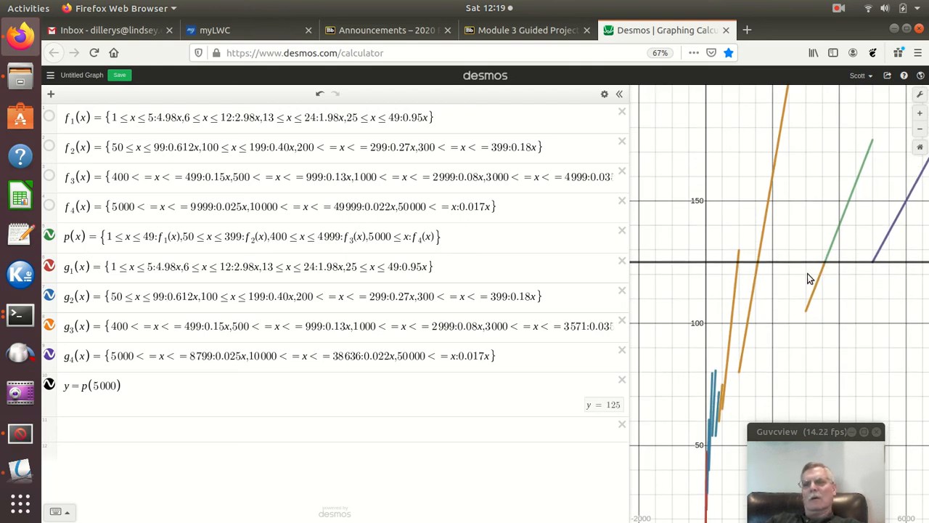
{"action": "left_click", "coordinate": [806, 312]}
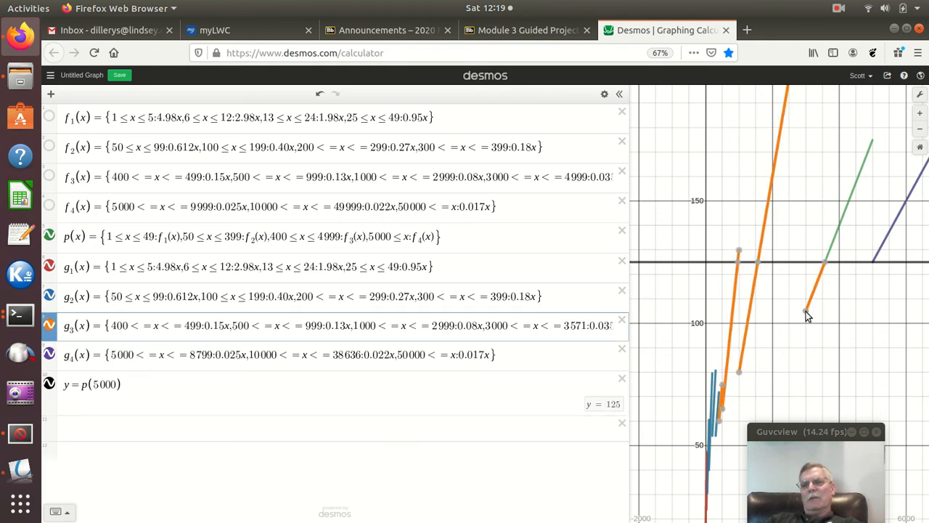
{"action": "left_click", "coordinate": [806, 312]}
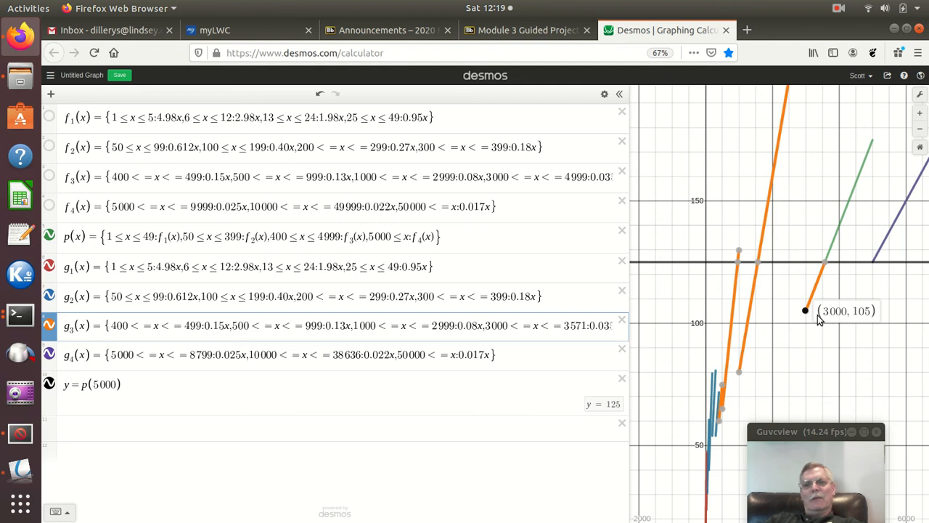
Step: Change the horizontal line to y = p(3000) and label its crossing with the g_3(x) segment starting at x = 1000
{"action": "left_click", "coordinate": [99, 386]}
{"action": "key", "text": "BackSpace"}
{"action": "type", "text": "3"}
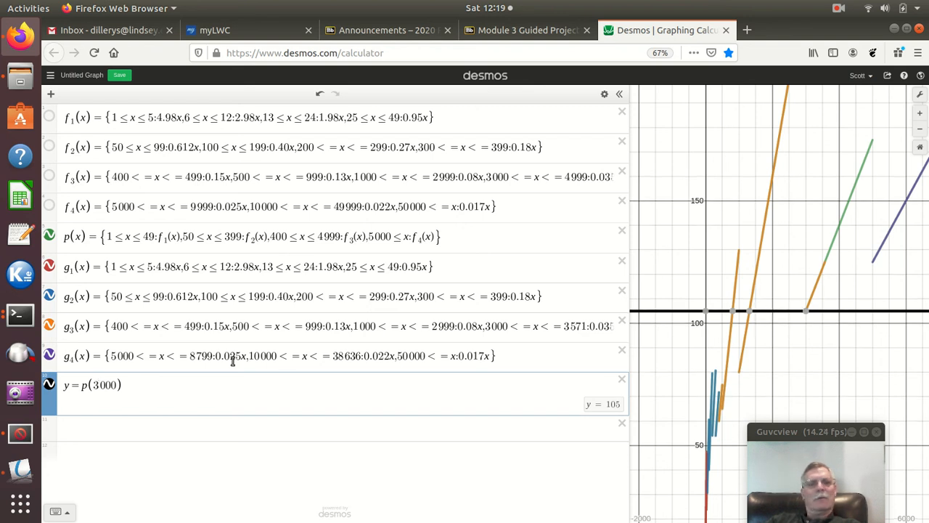
{"action": "left_click", "coordinate": [753, 316]}
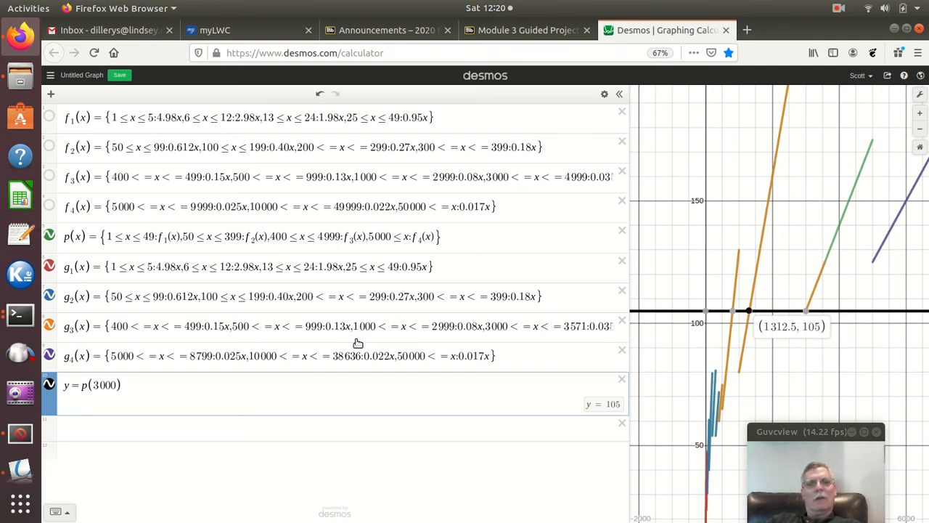
Step: Set the upper limit of the g_3(x) piece starting at 1000 to 1312 and compare the shortened segment with p(x)
{"action": "left_click_drag", "start_coordinate": [434, 326], "coordinate": [454, 332]}
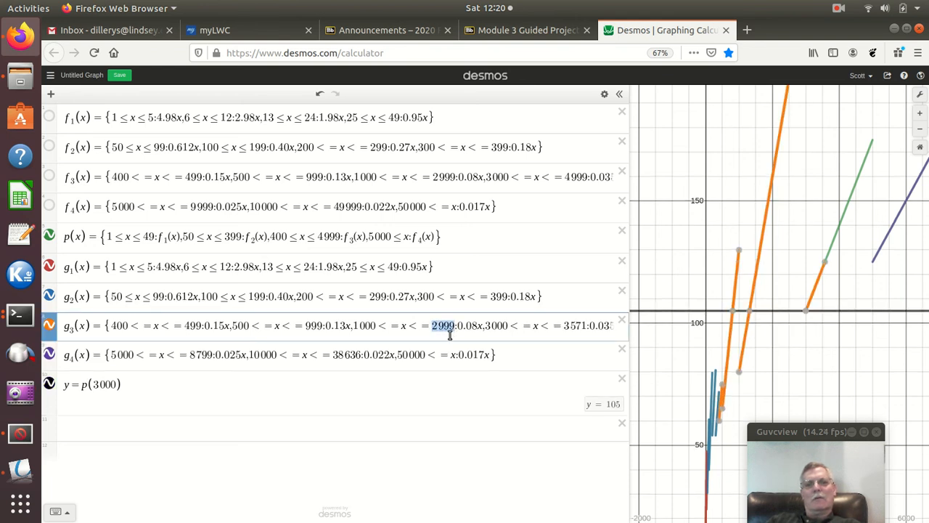
{"action": "type", "text": "1312"}
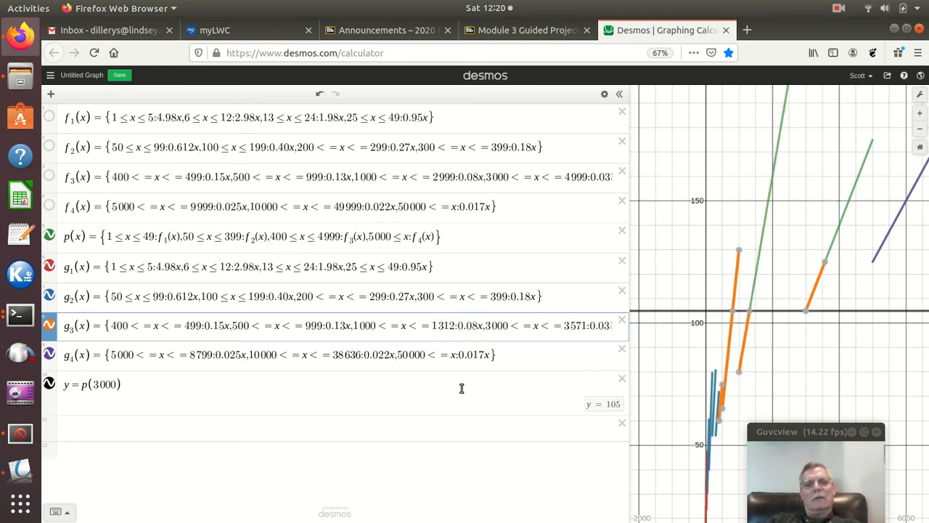
{"action": "left_click", "coordinate": [462, 389]}
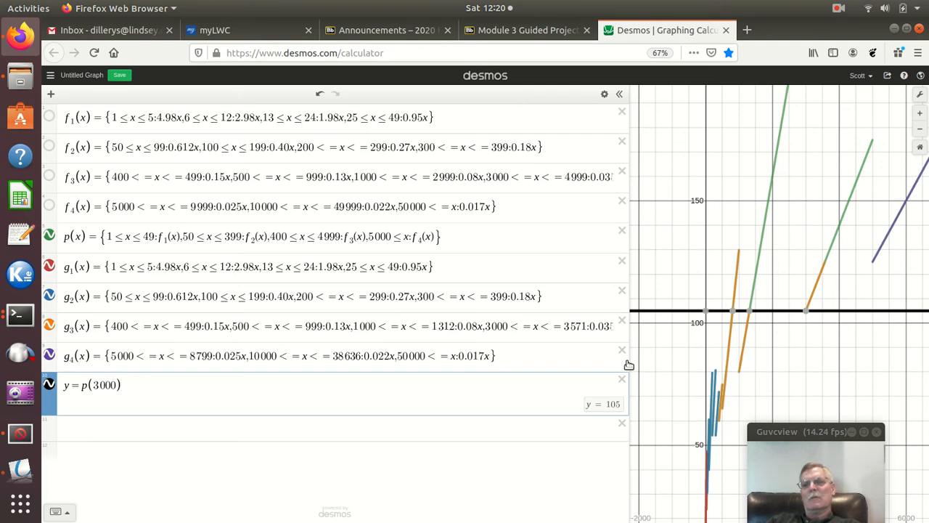
{"action": "left_click", "coordinate": [745, 355]}
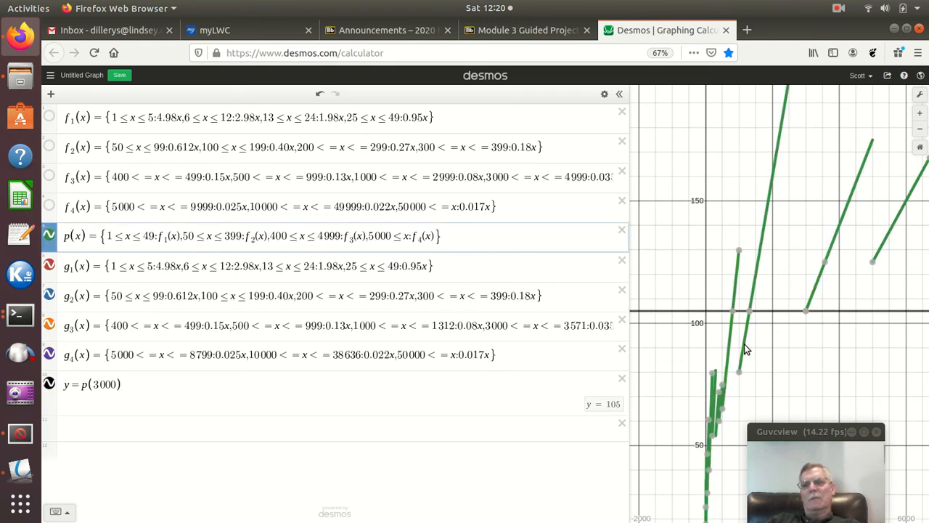
{"action": "left_click", "coordinate": [418, 326]}
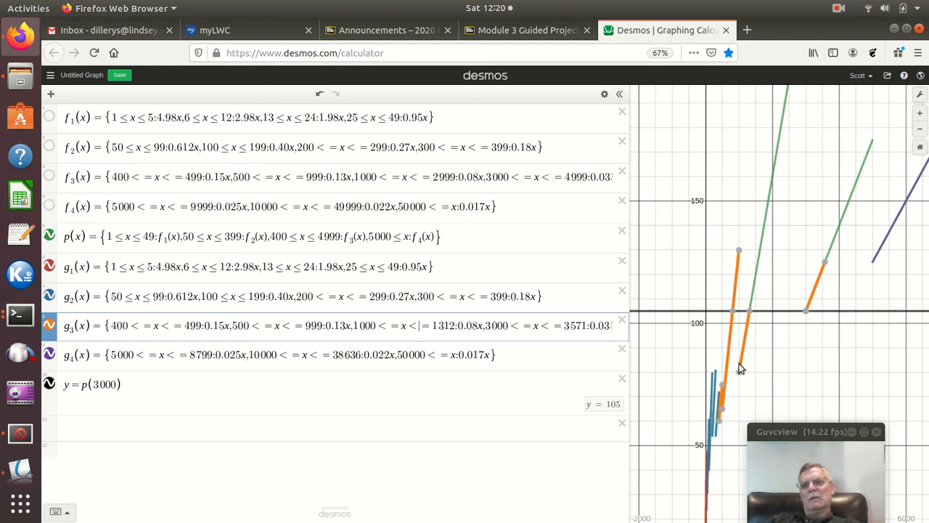
Step: Narrow the expression list to widen the graph and label the lower endpoint of the g_3(x) segment starting at x = 1000
{"action": "left_click_drag", "start_coordinate": [632, 361], "coordinate": [373, 401]}
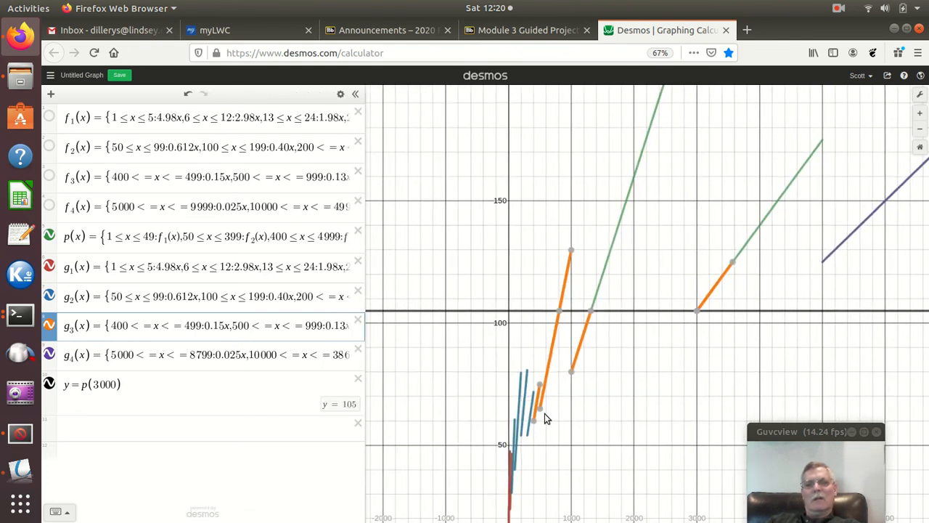
{"action": "scroll", "coordinate": [545, 413], "scroll_direction": "up", "scroll_amount": 2}
{"action": "scroll", "coordinate": [545, 413], "scroll_direction": "up", "scroll_amount": 2}
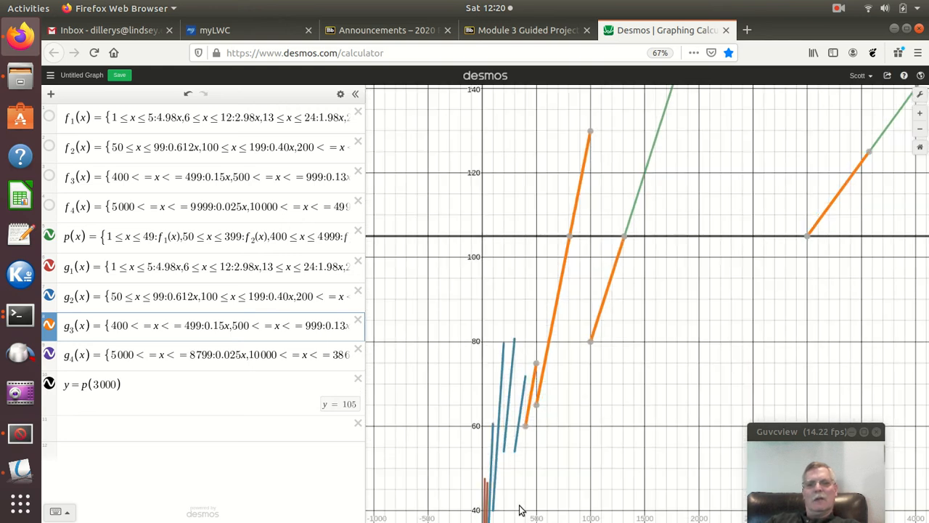
{"action": "left_click", "coordinate": [557, 455]}
{"action": "left_click_drag", "start_coordinate": [557, 454], "coordinate": [590, 368]}
{"action": "scroll", "coordinate": [587, 367], "scroll_direction": "up", "scroll_amount": 3}
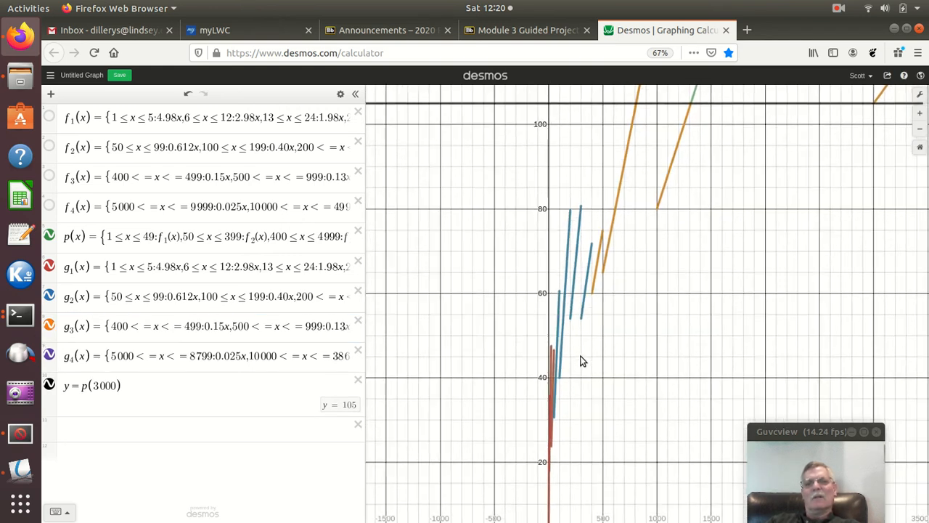
{"action": "scroll", "coordinate": [586, 366], "scroll_direction": "up", "scroll_amount": 1}
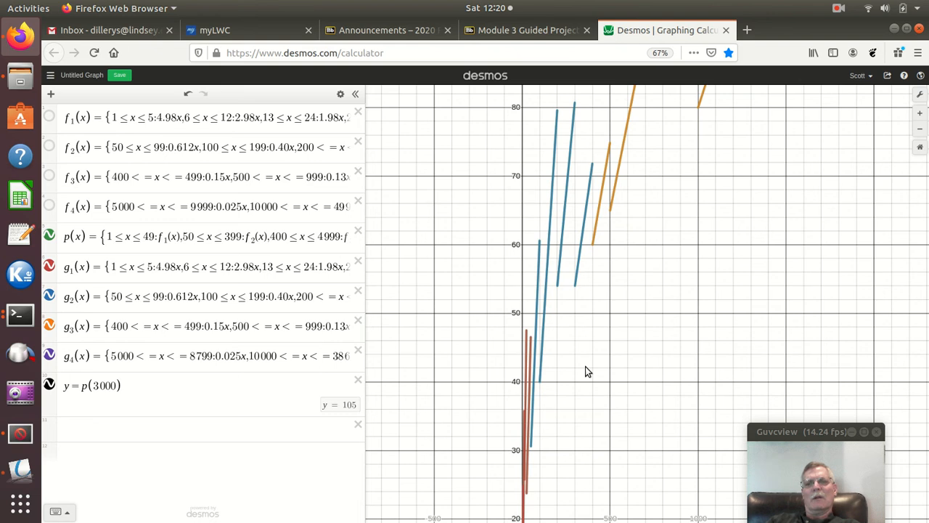
{"action": "scroll", "coordinate": [586, 367], "scroll_direction": "up", "scroll_amount": 1}
{"action": "left_click_drag", "start_coordinate": [691, 287], "coordinate": [614, 443]}
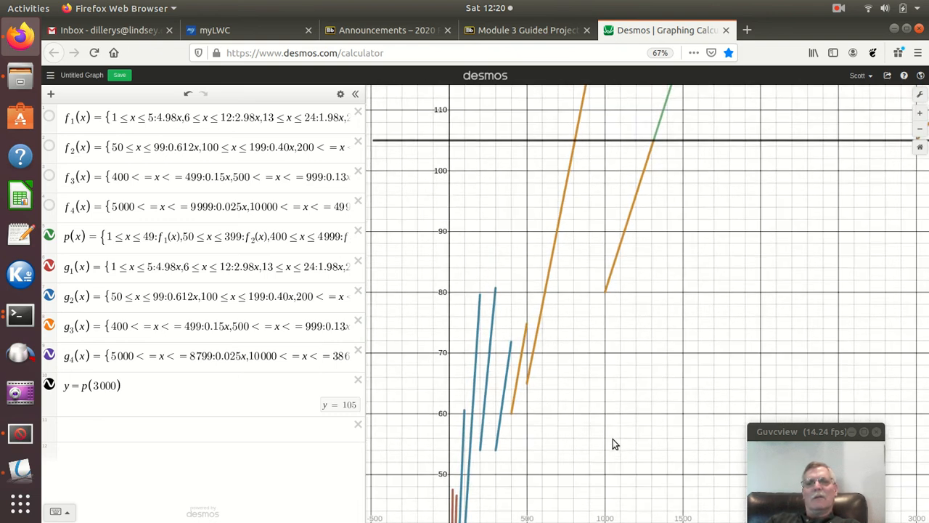
{"action": "left_click", "coordinate": [618, 257]}
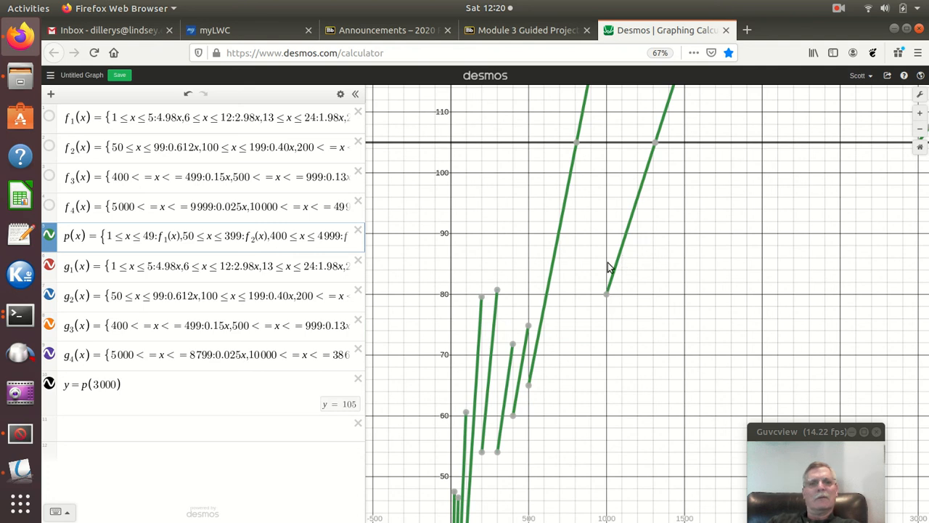
{"action": "left_click", "coordinate": [325, 325]}
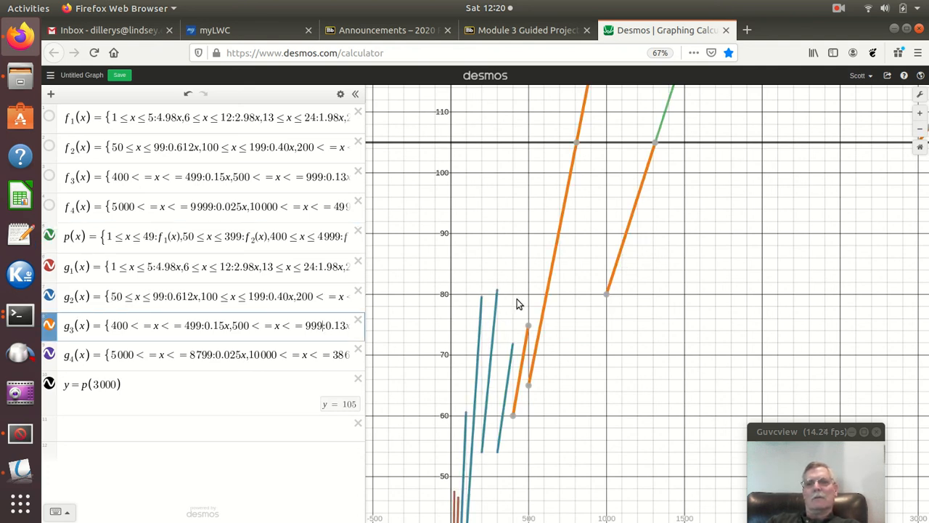
{"action": "left_click", "coordinate": [606, 297]}
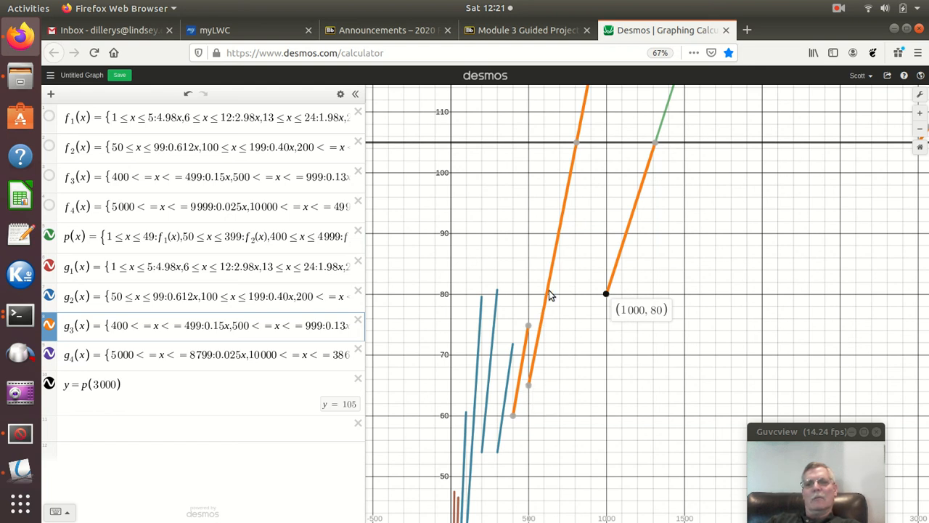
Step: Change the horizontal line to y = p(1000) and label its crossing with the g_3(x) segment starting at x = 500
{"action": "left_click", "coordinate": [97, 385]}
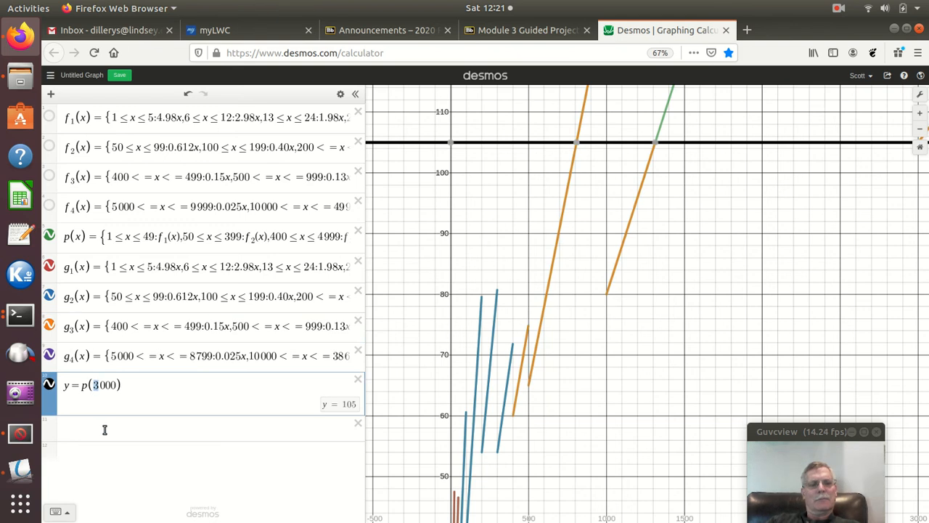
{"action": "type", "text": "1"}
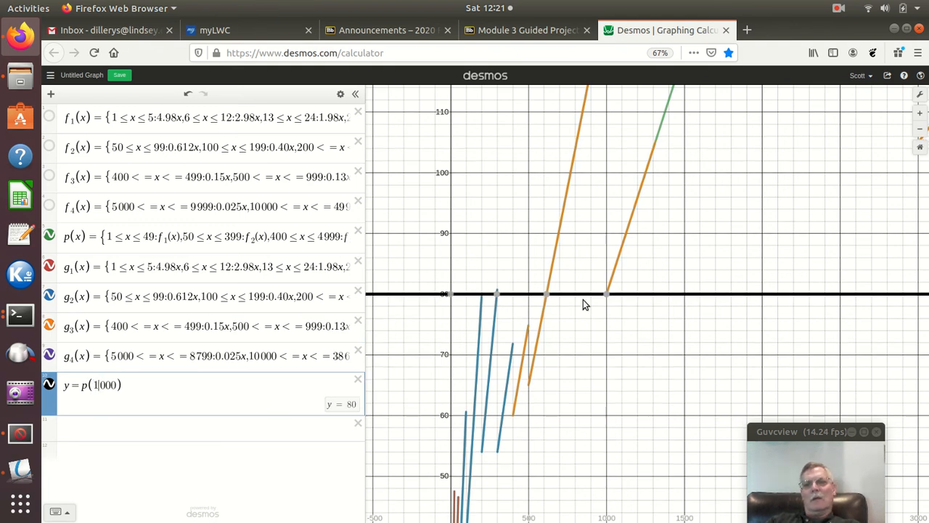
{"action": "left_click", "coordinate": [547, 296]}
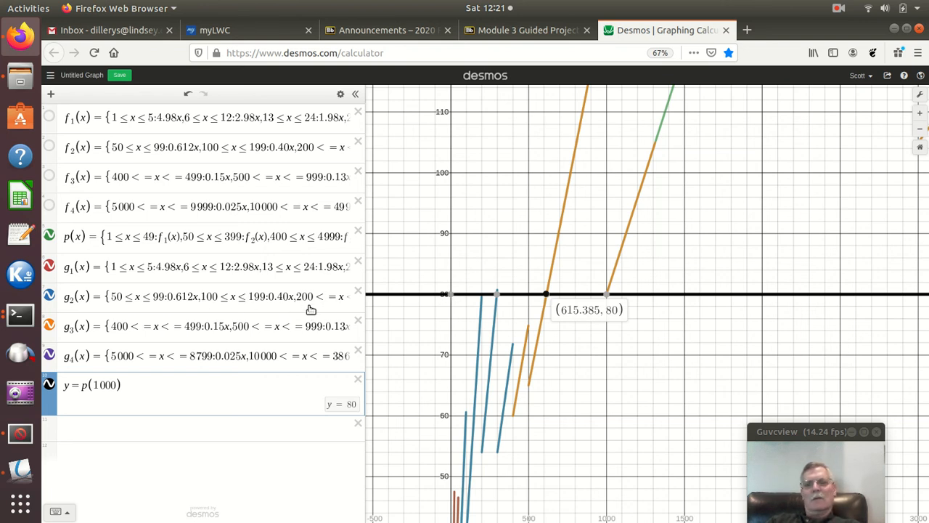
Step: Set the upper limit of the g_3(x) piece starting at 500 to 615
{"action": "left_click", "coordinate": [530, 386]}
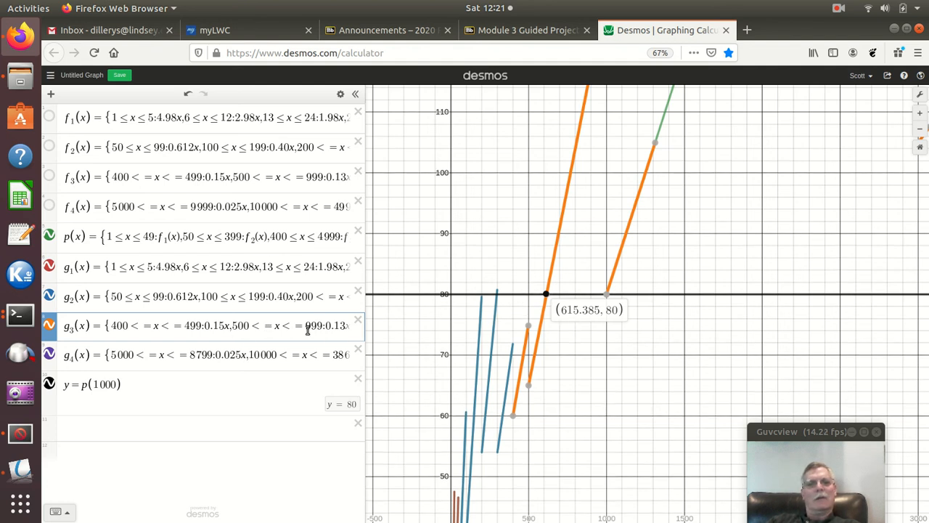
{"action": "left_click_drag", "start_coordinate": [305, 329], "coordinate": [324, 328]}
{"action": "type", "text": "615"}
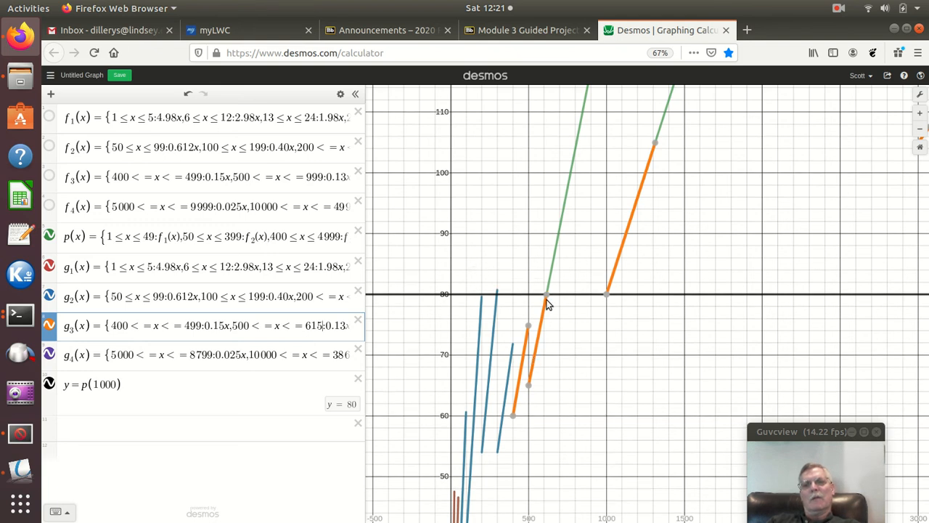
{"action": "mouse_move", "coordinate": [607, 297]}
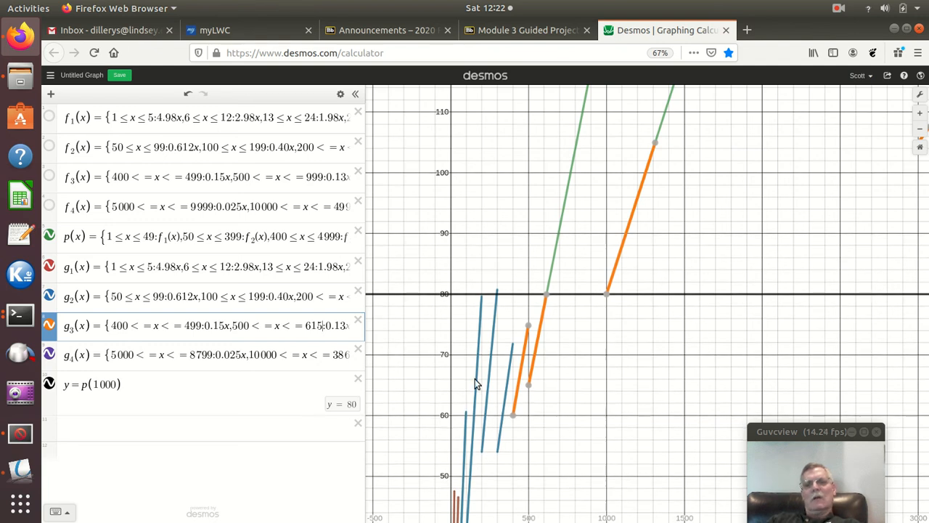
Step: Label the lower endpoint of the g_3(x) segment that starts at x = 500
{"action": "left_click", "coordinate": [545, 378]}
{"action": "left_click_drag", "start_coordinate": [543, 374], "coordinate": [621, 286]}
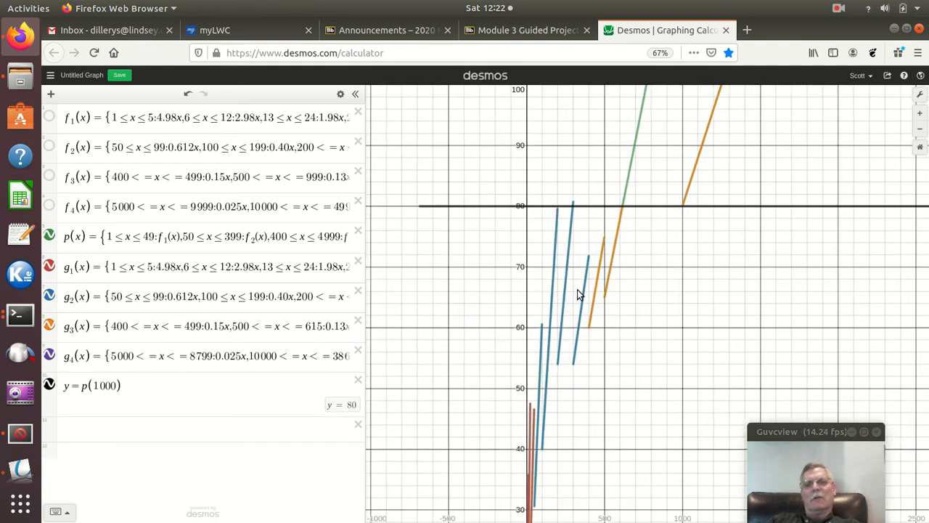
{"action": "left_click_drag", "start_coordinate": [566, 342], "coordinate": [576, 274]}
{"action": "scroll", "coordinate": [587, 334], "scroll_direction": "up", "scroll_amount": 3}
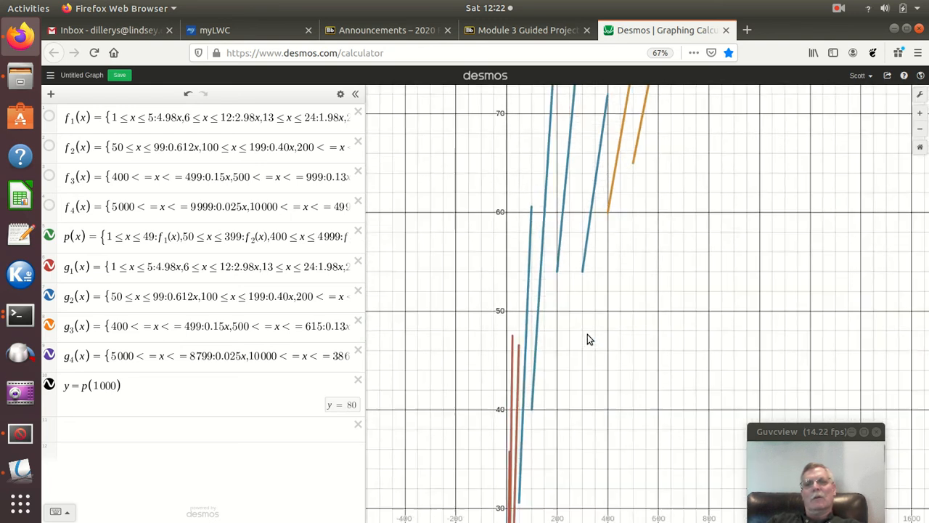
{"action": "left_click_drag", "start_coordinate": [549, 283], "coordinate": [541, 444]}
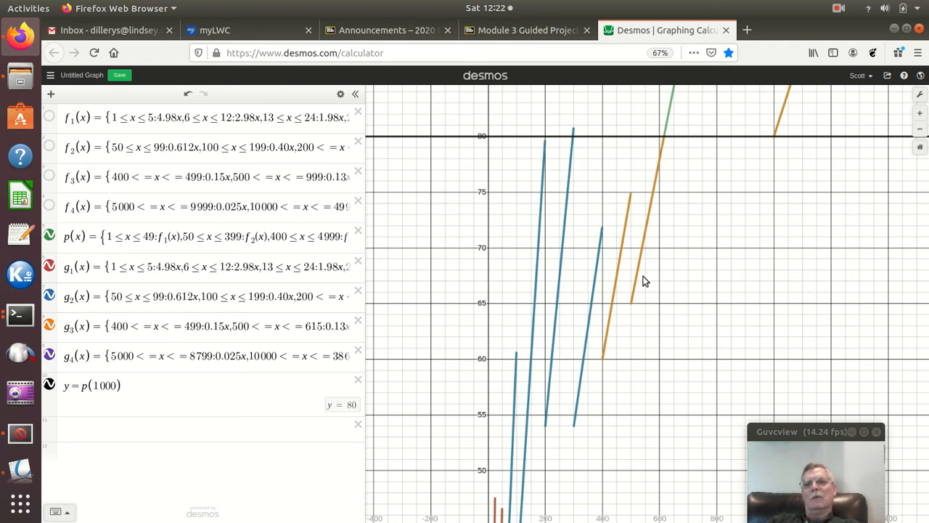
{"action": "left_click", "coordinate": [631, 303]}
{"action": "left_click", "coordinate": [630, 304]}
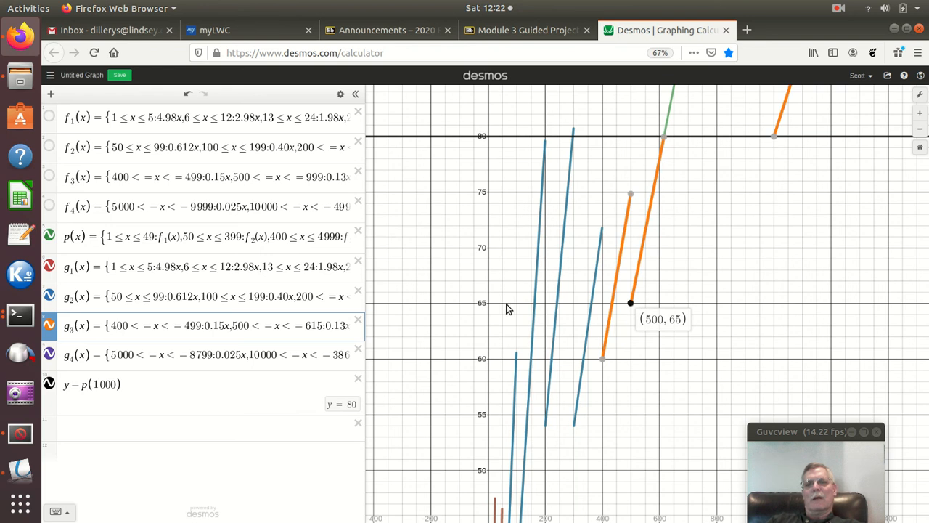
Step: Label the lower endpoints of the g_2(x) segments starting at x = 300 and x = 200, then select the g_3(x) curve
{"action": "mouse_move", "coordinate": [603, 360]}
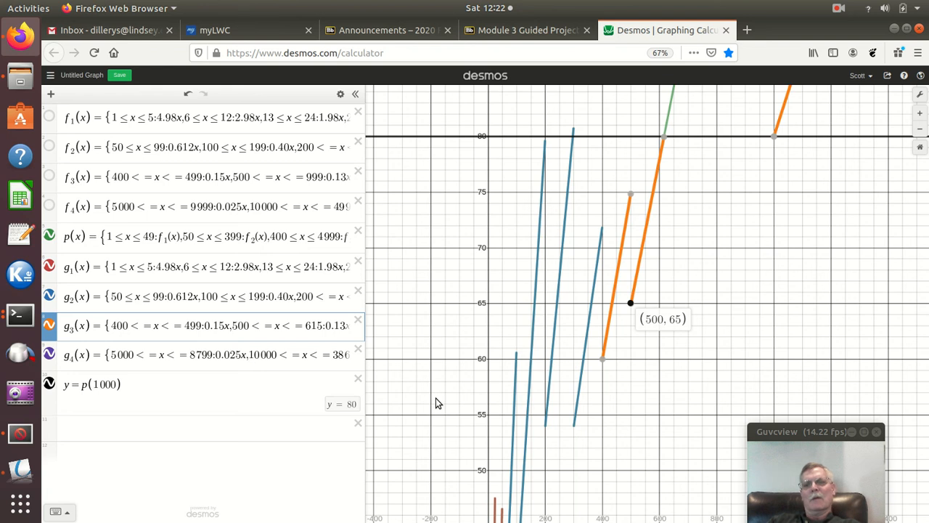
{"action": "left_click", "coordinate": [574, 419]}
{"action": "mouse_move", "coordinate": [574, 431]}
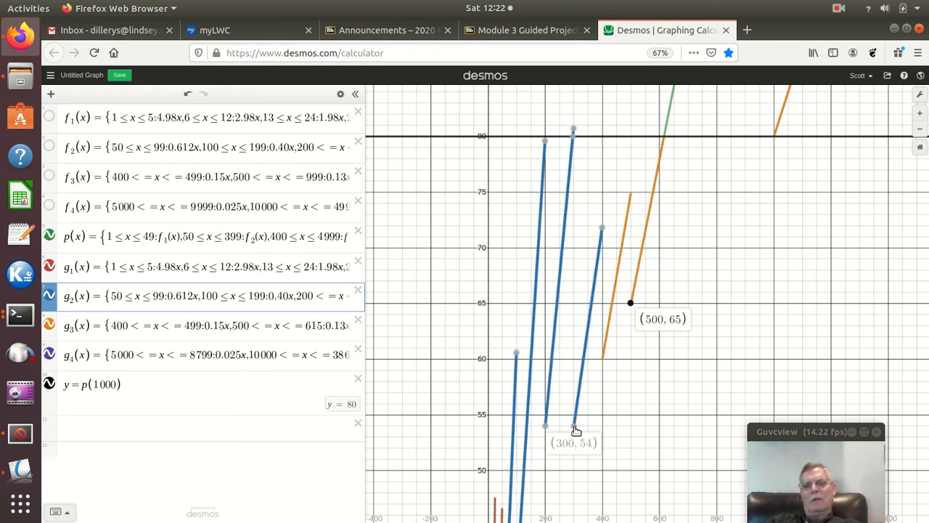
{"action": "left_click", "coordinate": [574, 428]}
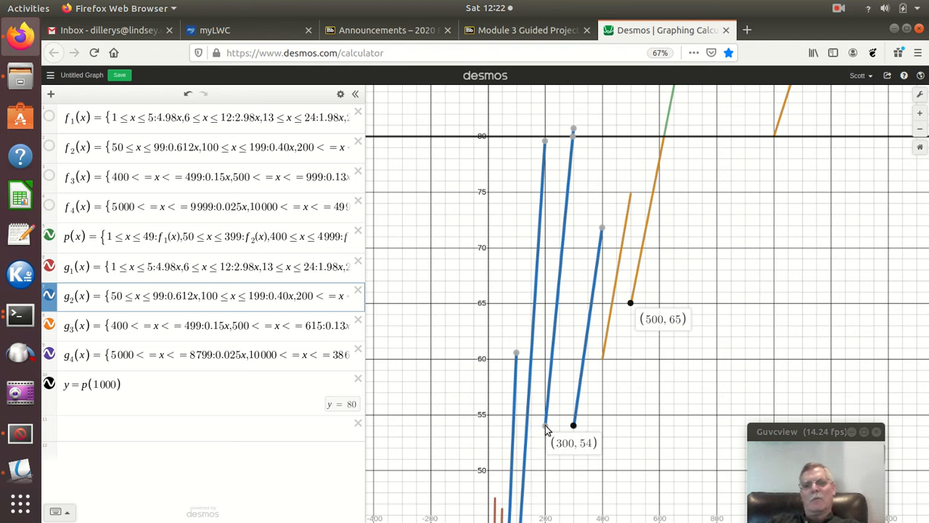
{"action": "left_click", "coordinate": [545, 429]}
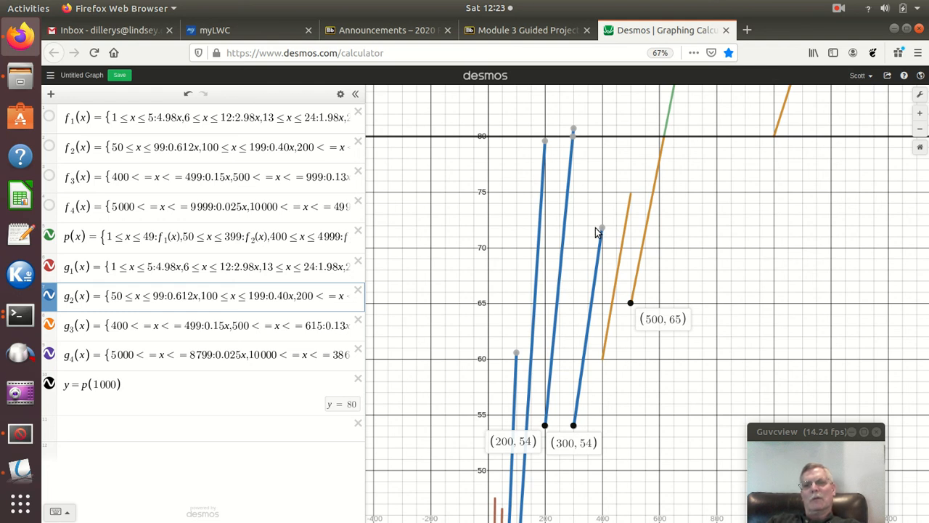
{"action": "left_click", "coordinate": [602, 358]}
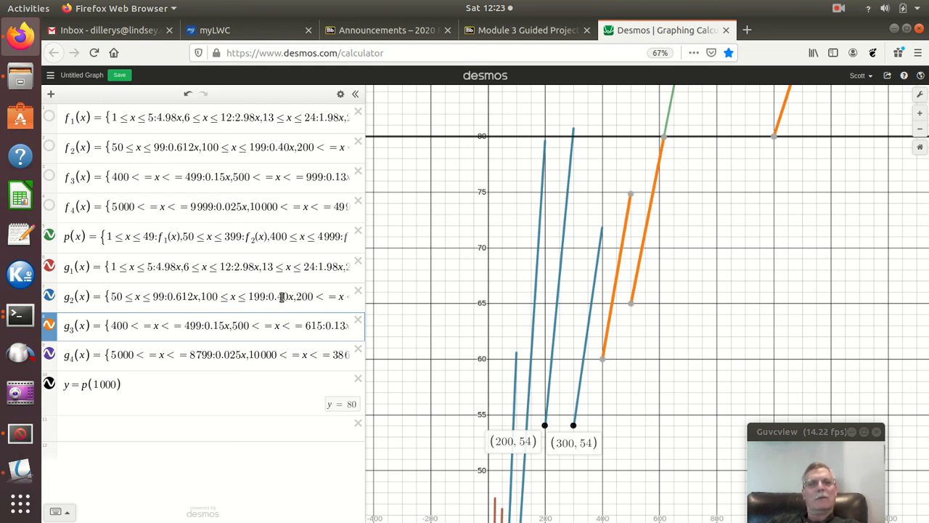
Step: Highlight the g_2(x) segments, then the p(x) curve, to compare their endpoints with the line y = p(1000)
{"action": "left_click", "coordinate": [201, 297]}
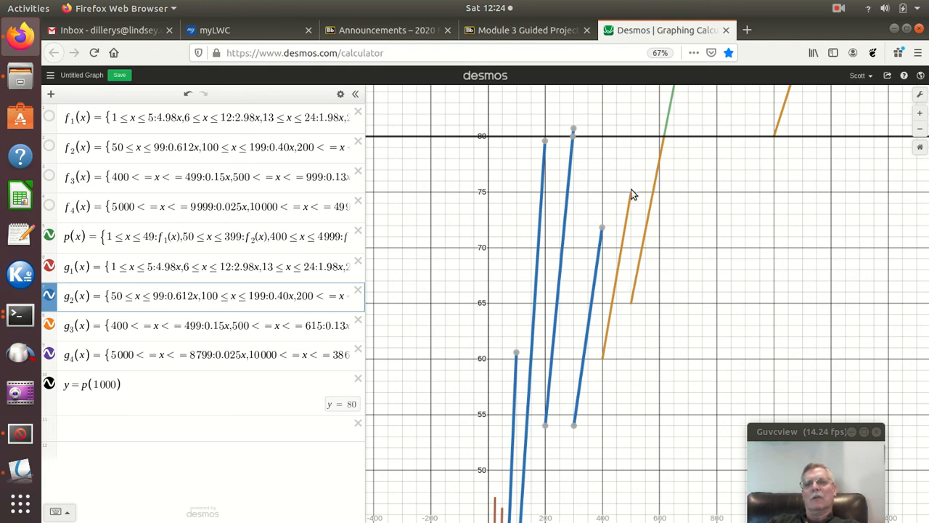
{"action": "left_click_drag", "start_coordinate": [707, 182], "coordinate": [672, 297]}
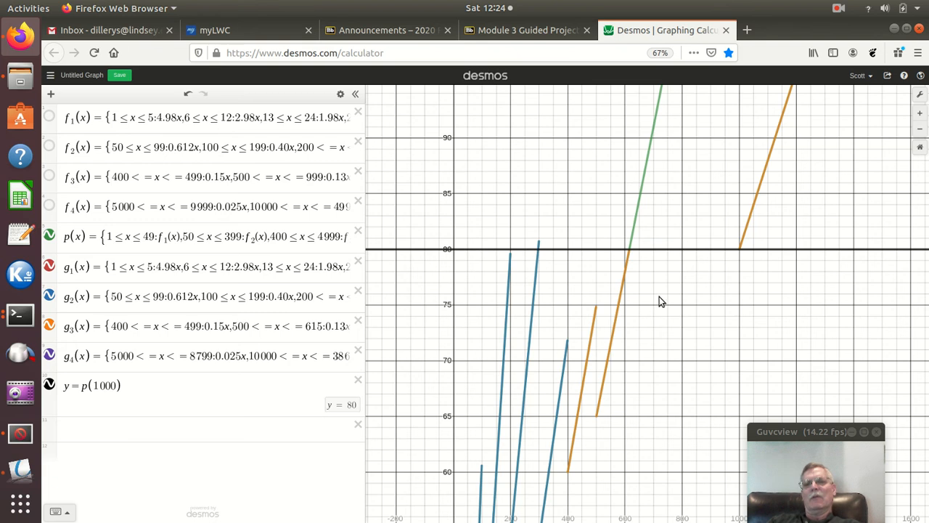
{"action": "scroll", "coordinate": [660, 291], "scroll_direction": "down", "scroll_amount": 5}
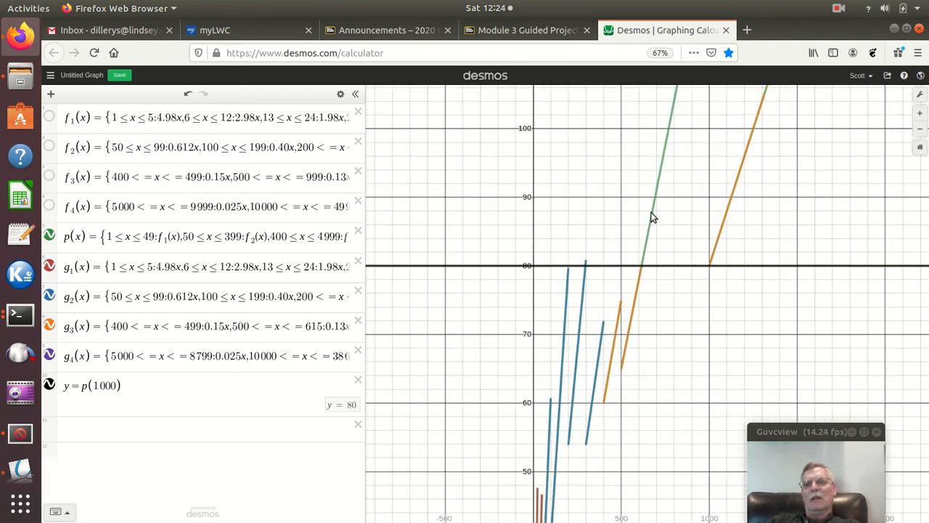
{"action": "left_click", "coordinate": [656, 200]}
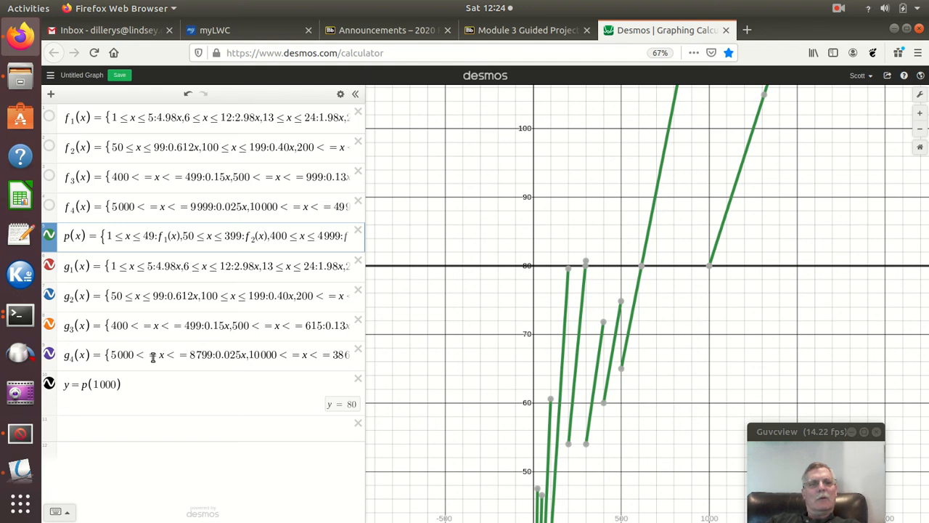
Step: Select the g_4(x) expression and enlarge the page to 90% zoom
{"action": "left_click", "coordinate": [196, 356]}
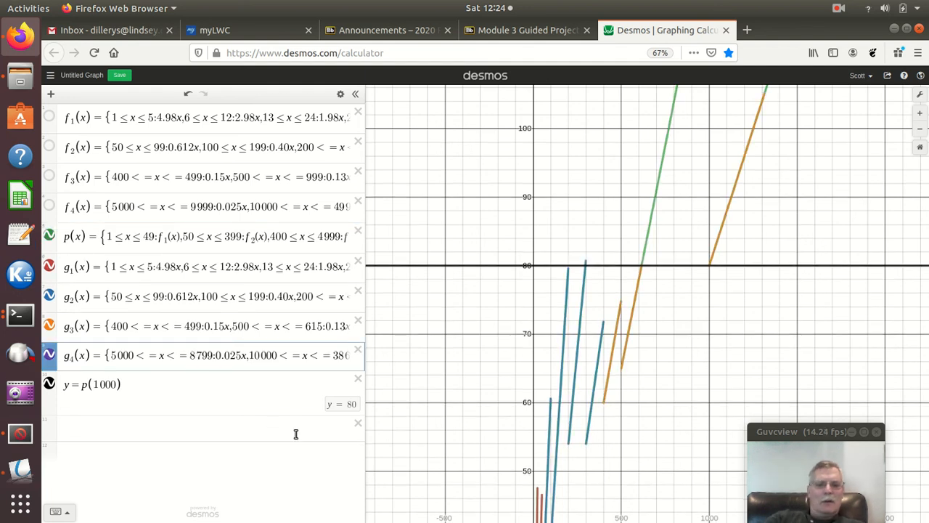
{"action": "key", "text": "ctrl+plus"}
{"action": "key", "text": "ctrl+plus"}
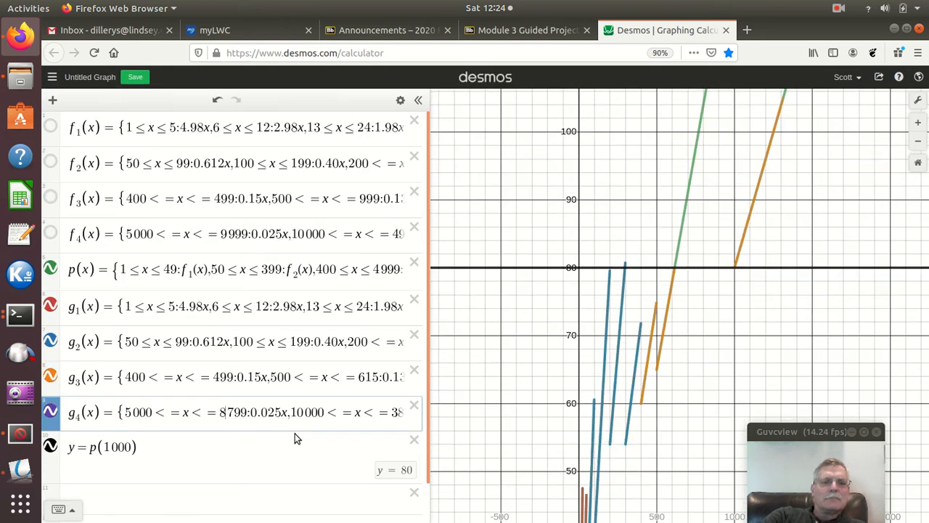